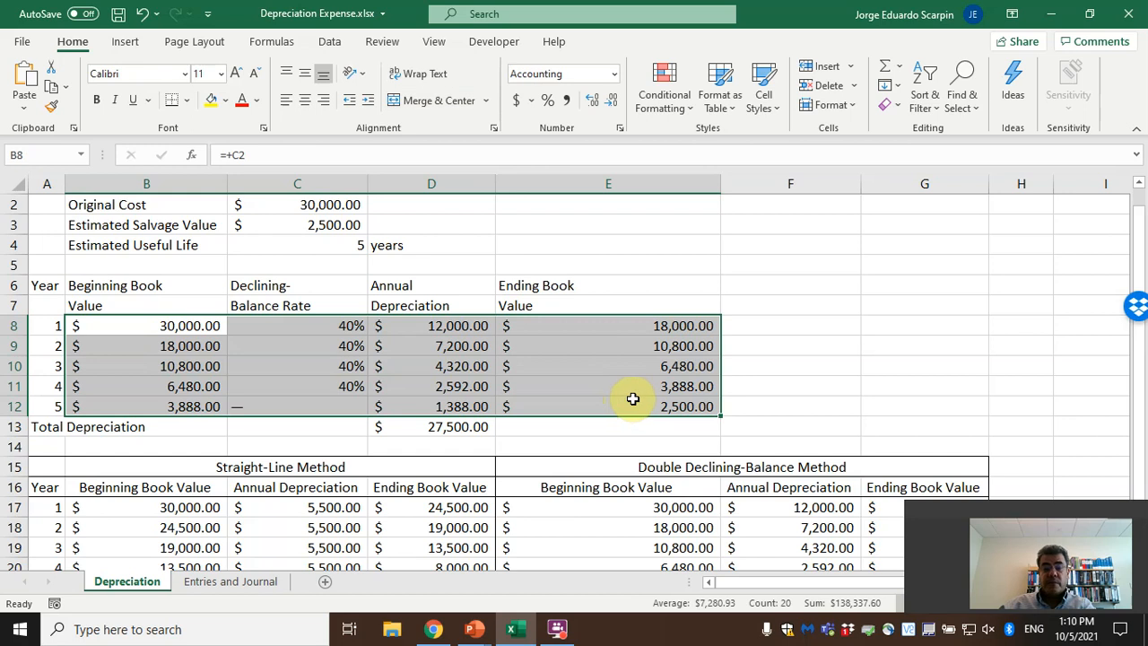
Clear the schedule values in B8:E12 and the straight-line values for years 1 to 5 in B17:D21
key("Delete")
left_click(453, 403)
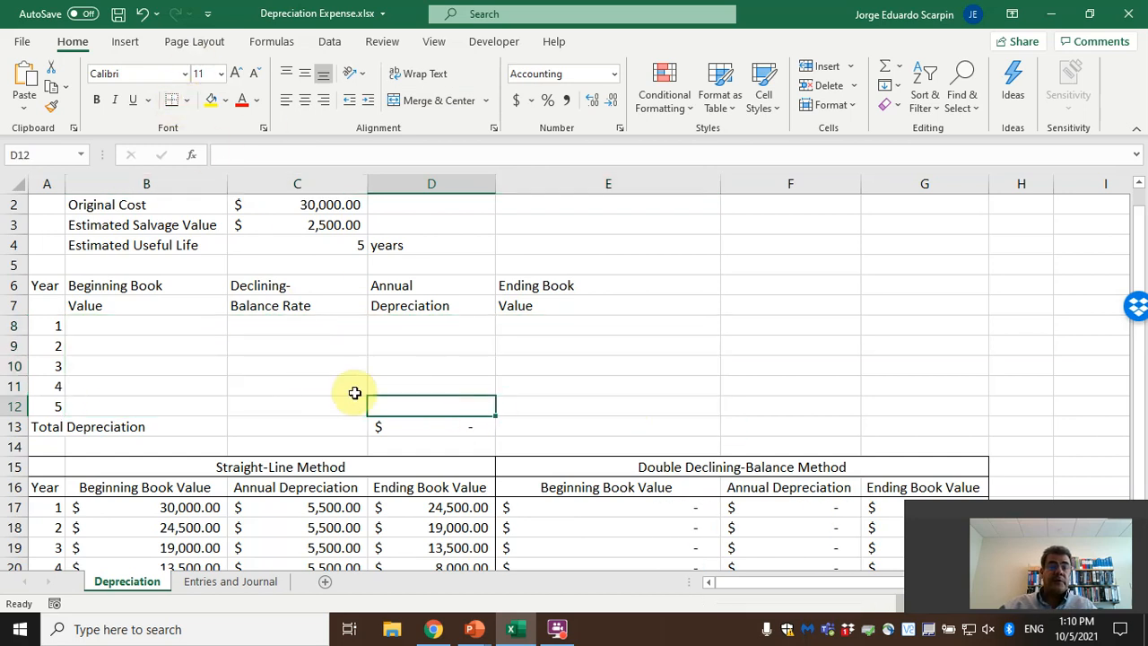
scroll(287, 484, "down", 1)
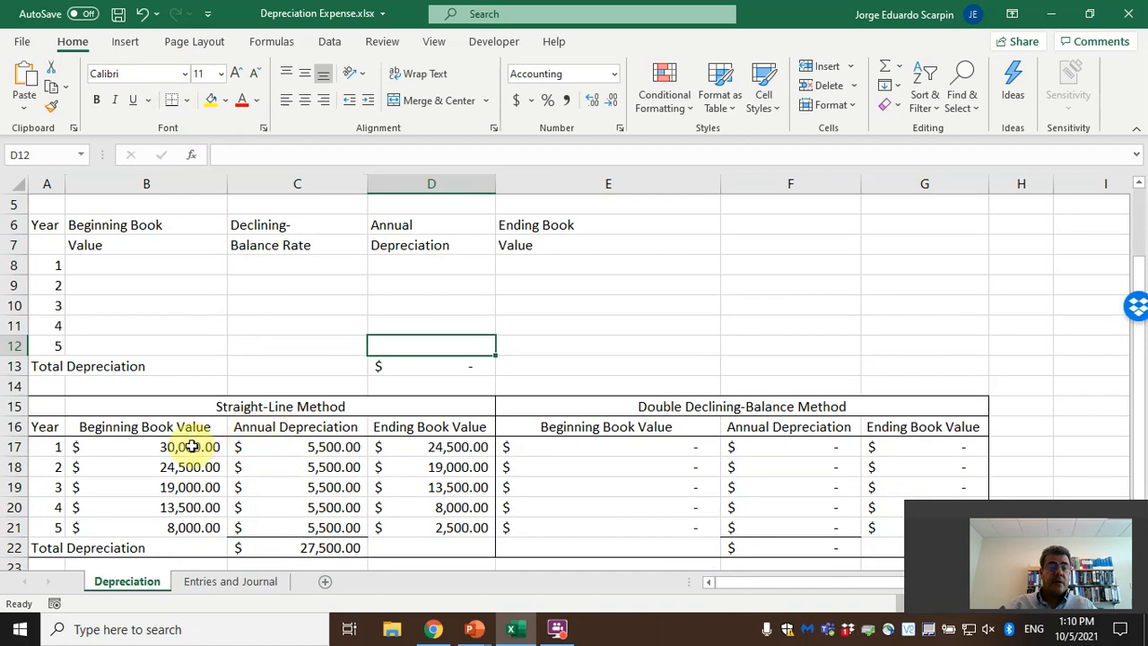
left_click_drag(183, 444, 403, 523)
key("Delete")
Link the year 1 beginning book value in B8 to the original cost with =C2
scroll(403, 523, "up", 2)
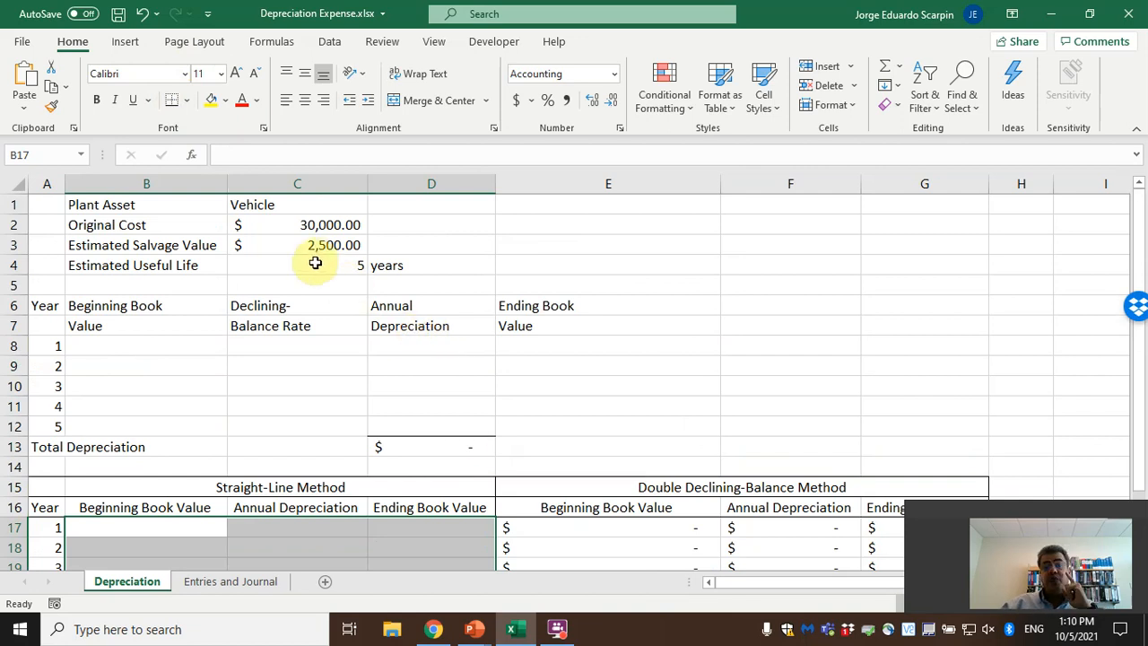
left_click(144, 355)
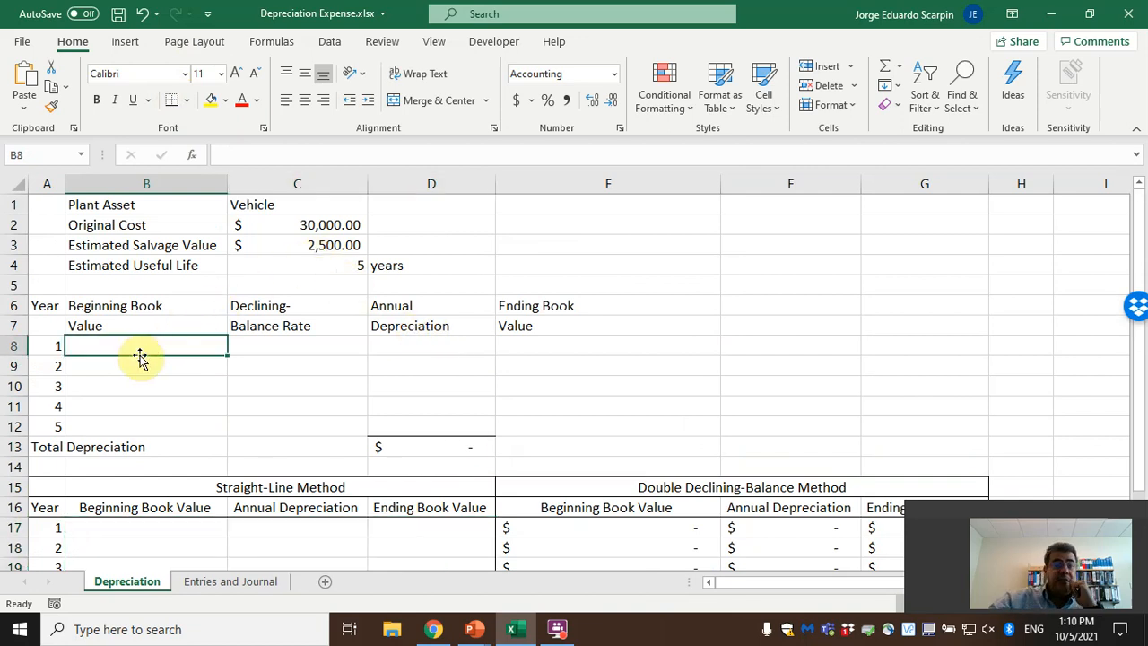
type("=")
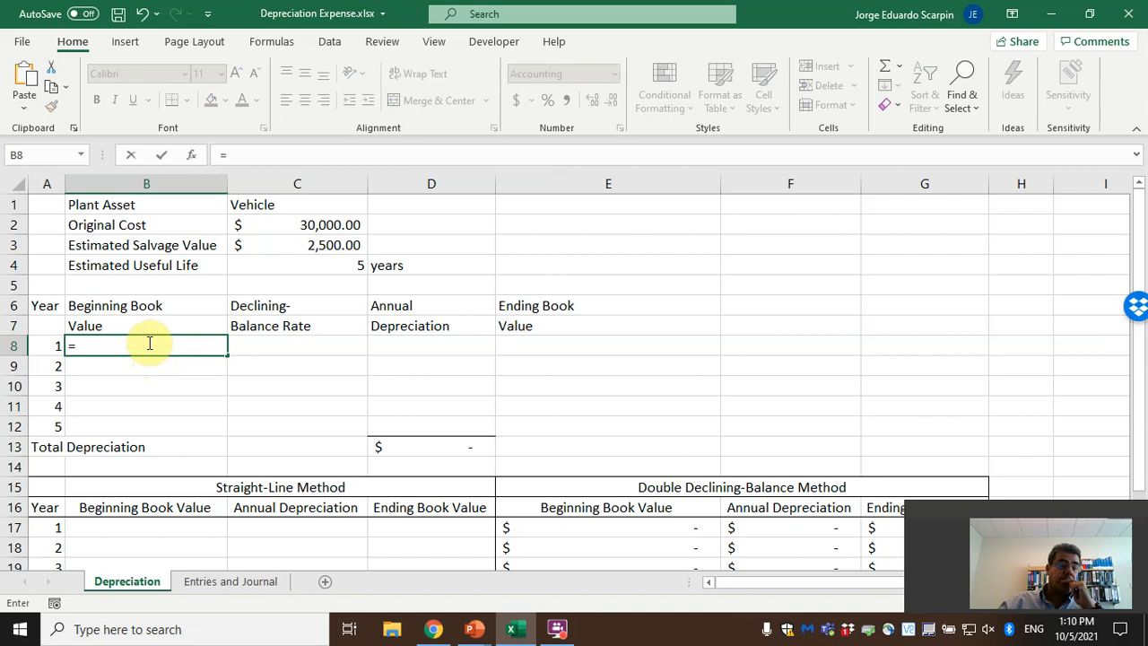
left_click(325, 233)
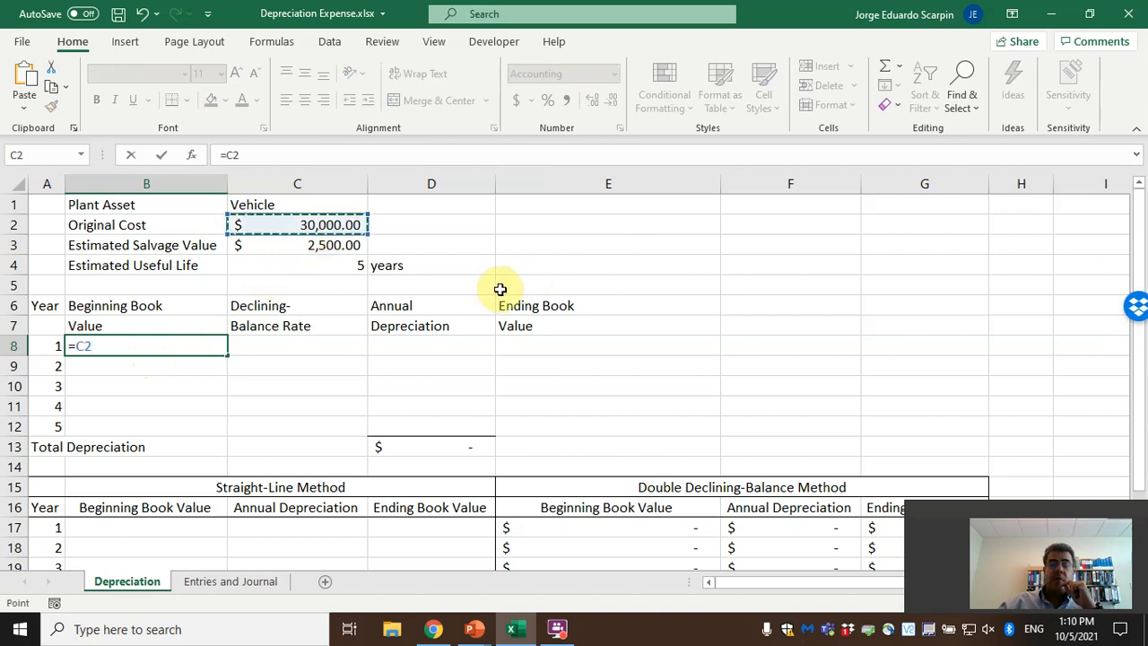
key("Return")
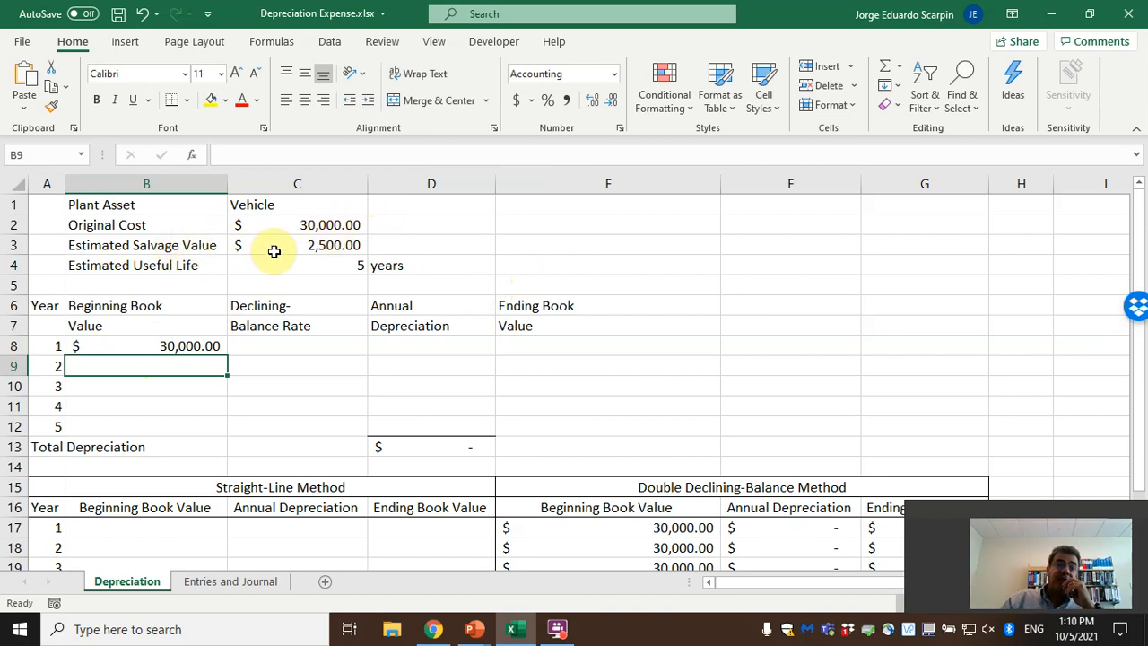
Calculate the year 1 double-declining-balance rate in C8 from the useful life with =100%/C4*2
left_click(354, 248)
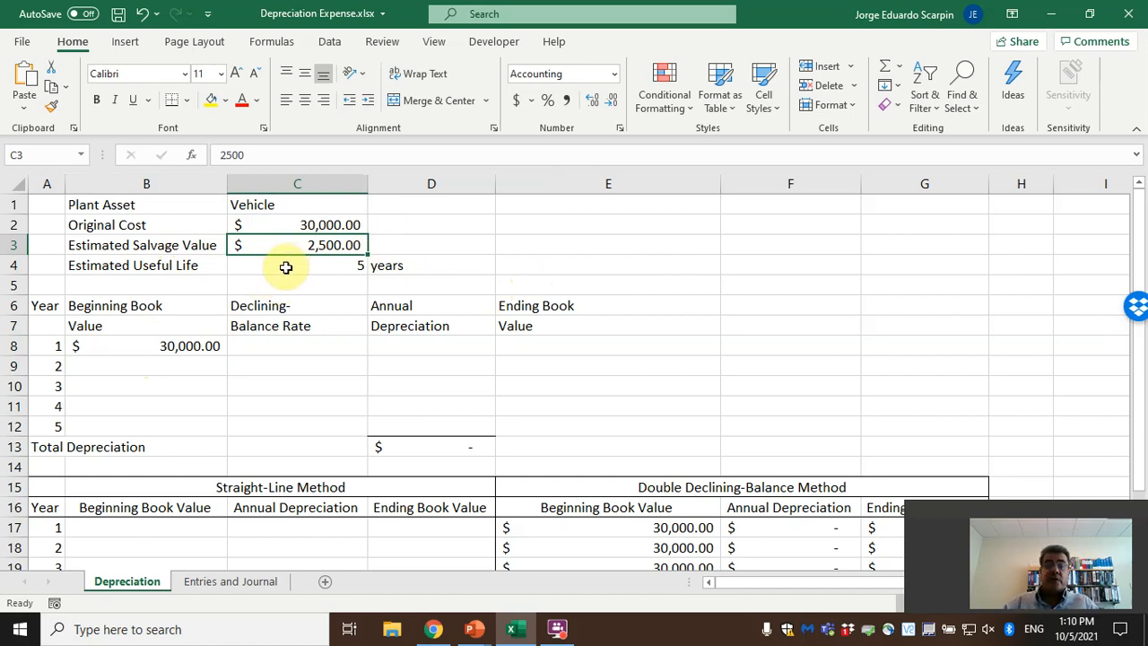
left_click(312, 345)
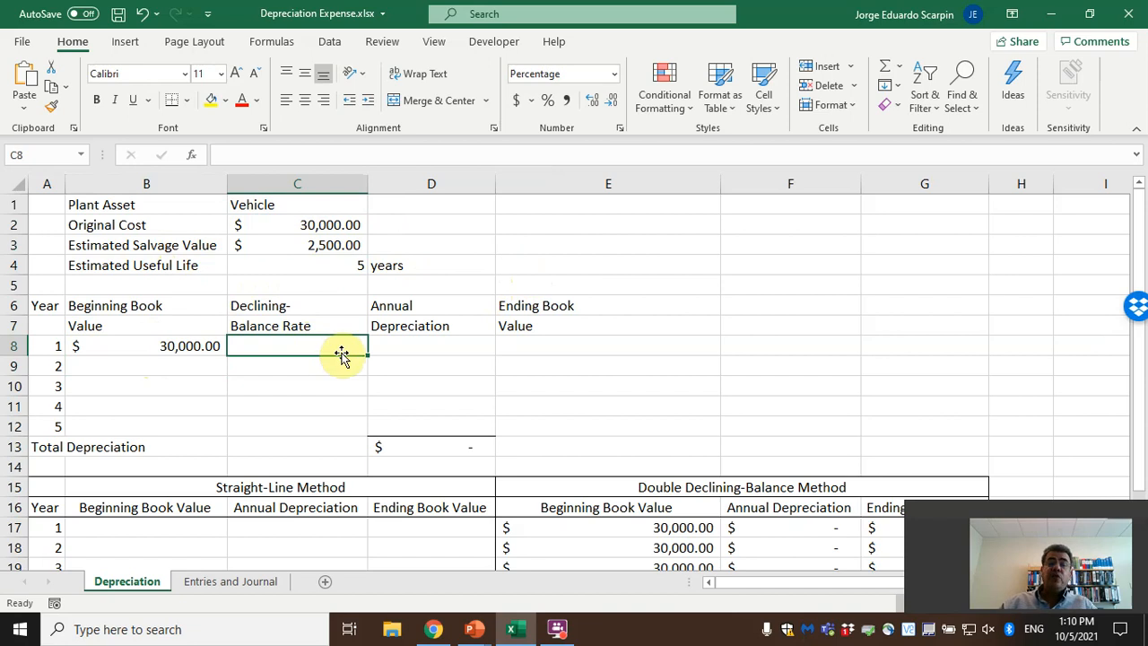
type("=100%")
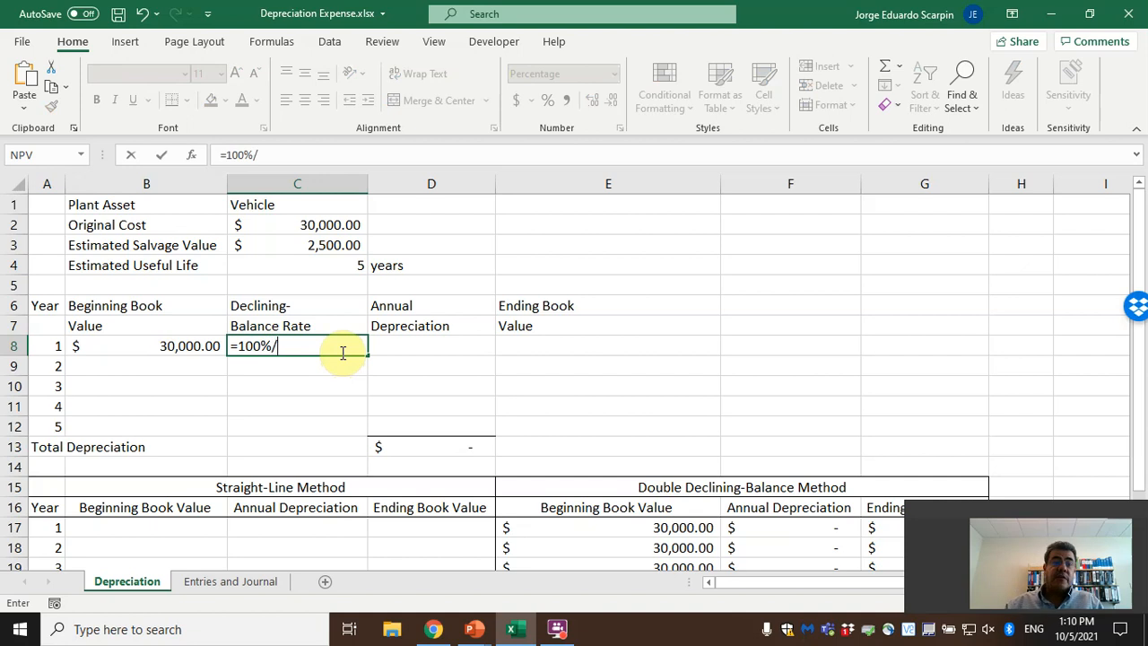
type("/")
left_click(297, 267)
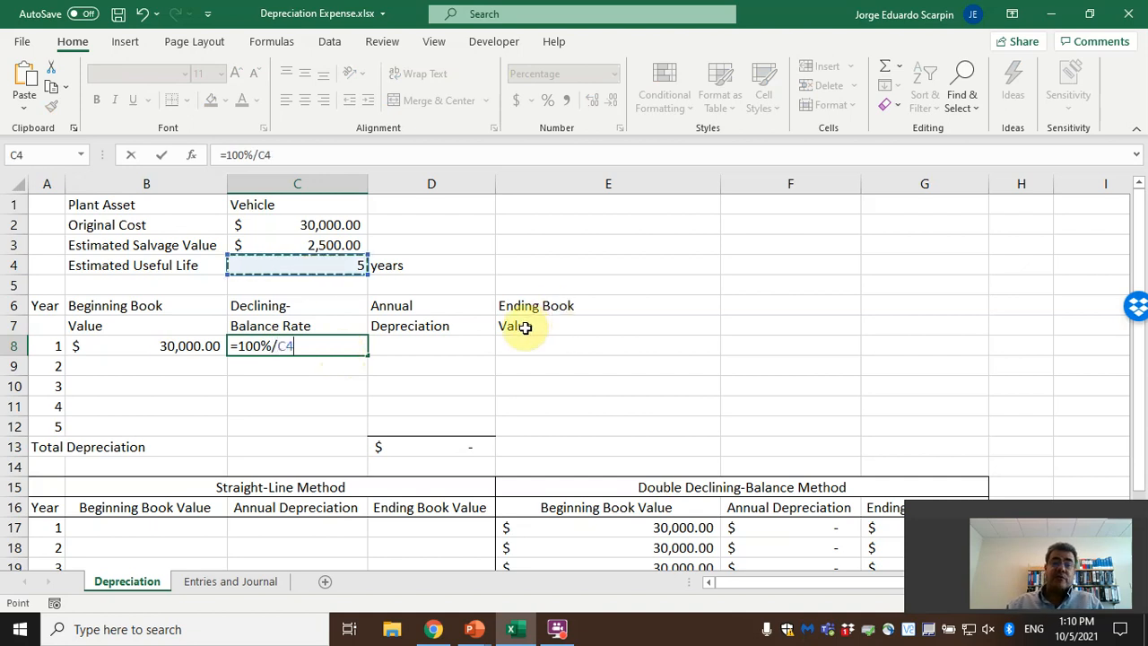
type("*2")
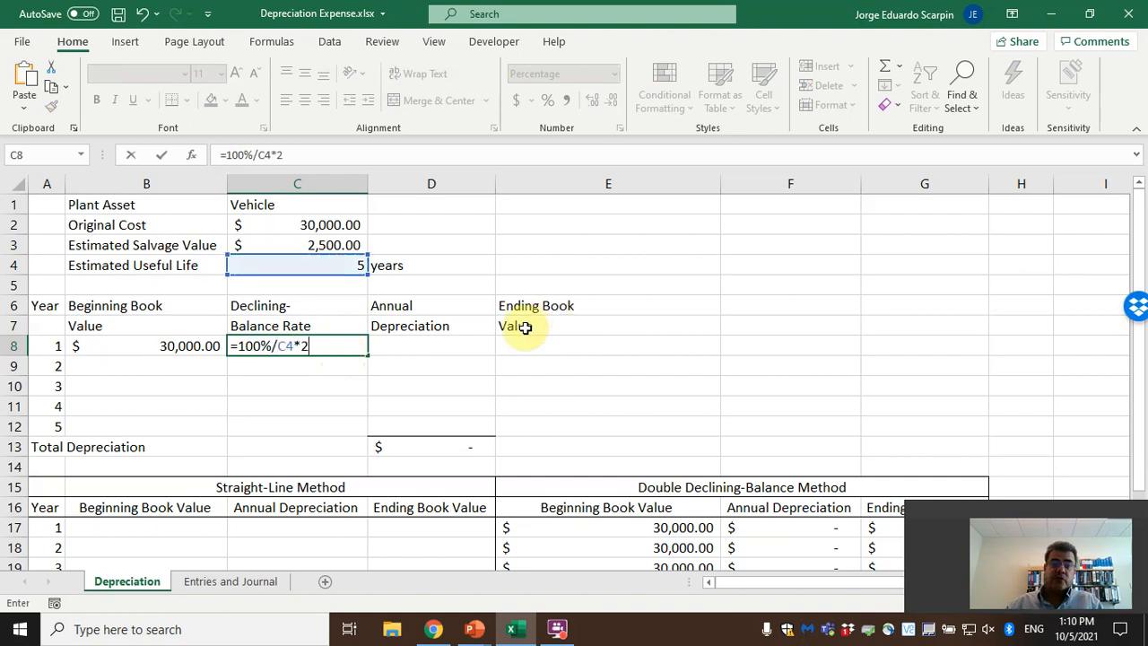
key("Return")
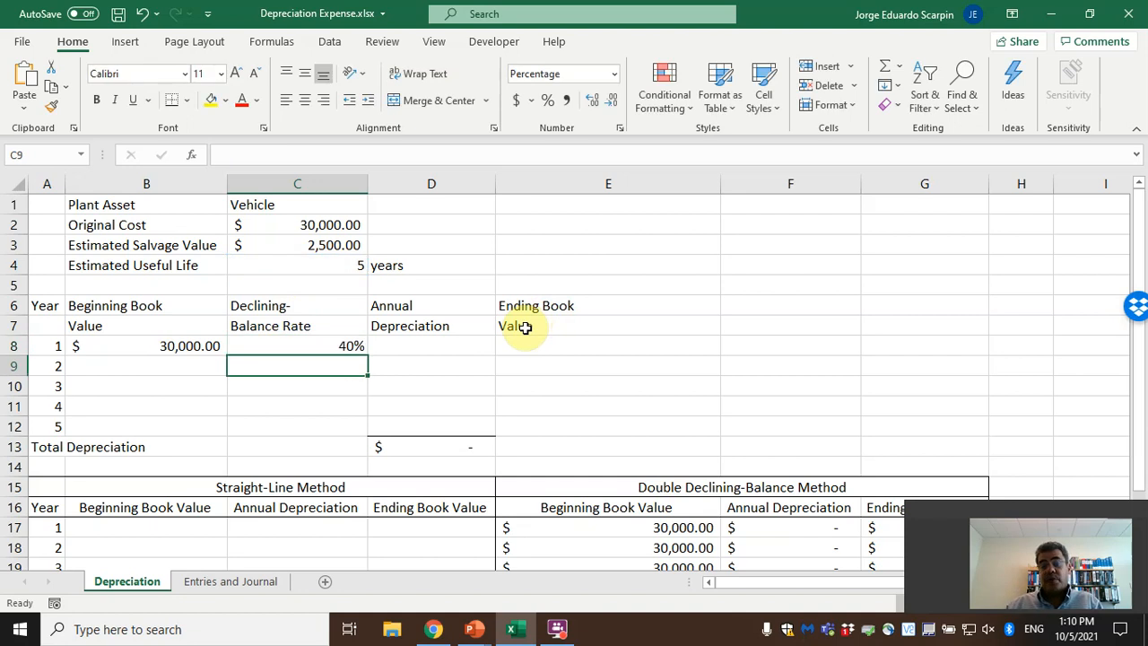
Calculate the year 1 annual depreciation in D8 as beginning book value times rate, =B8*C8
left_click(426, 342)
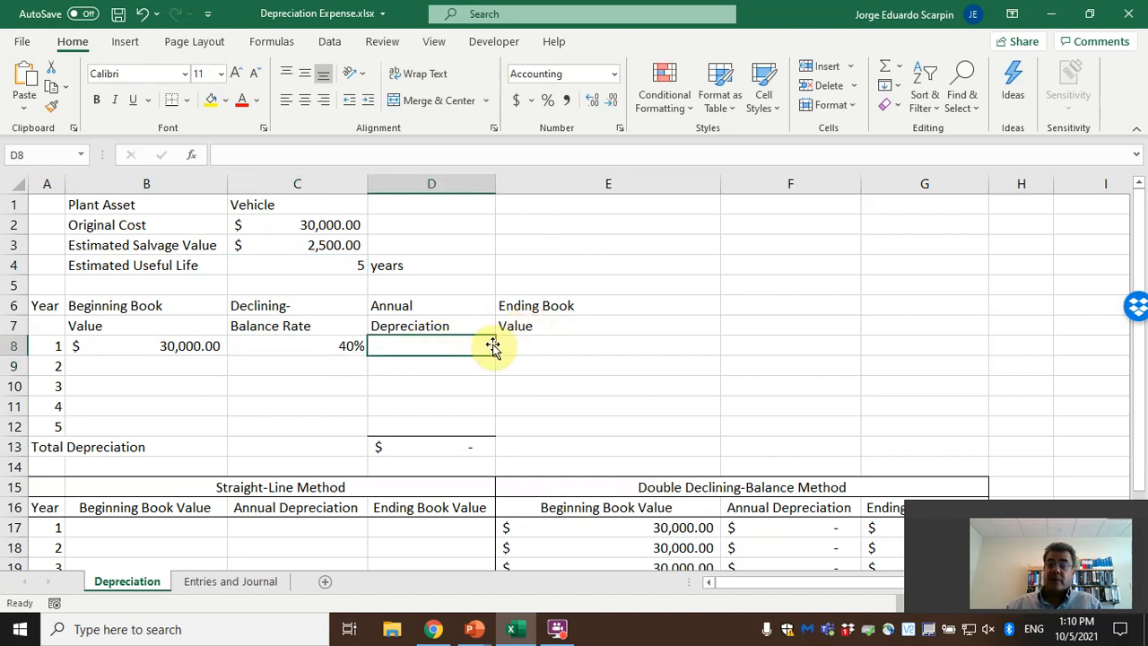
type("=")
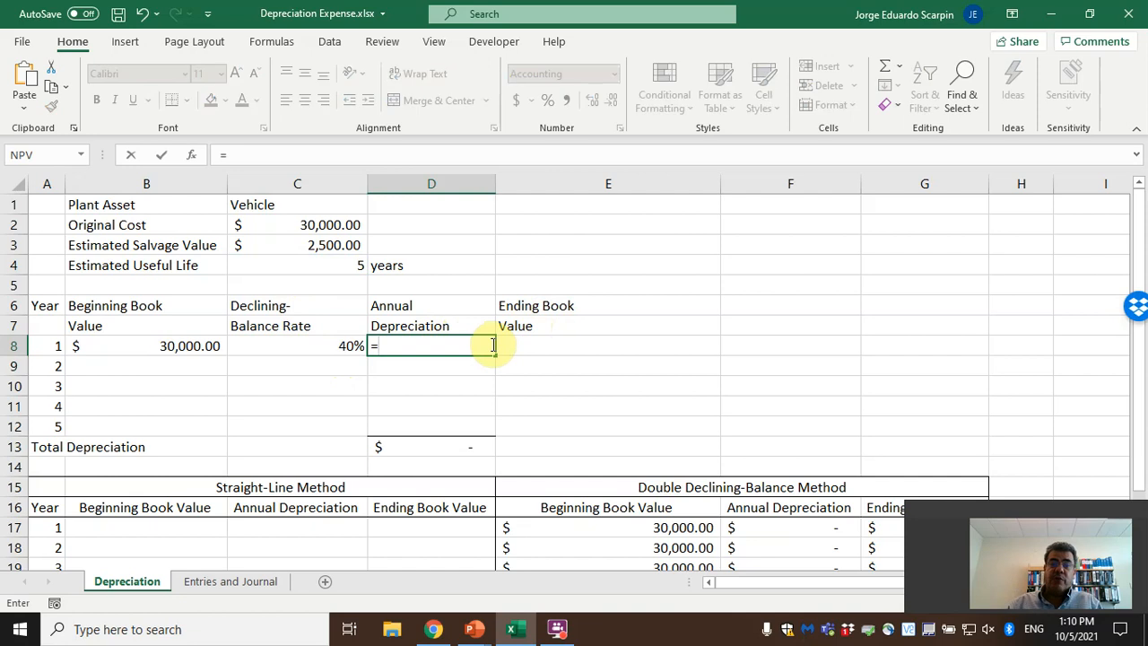
key("Down")
key("Down")
key("Up")
key("Up")
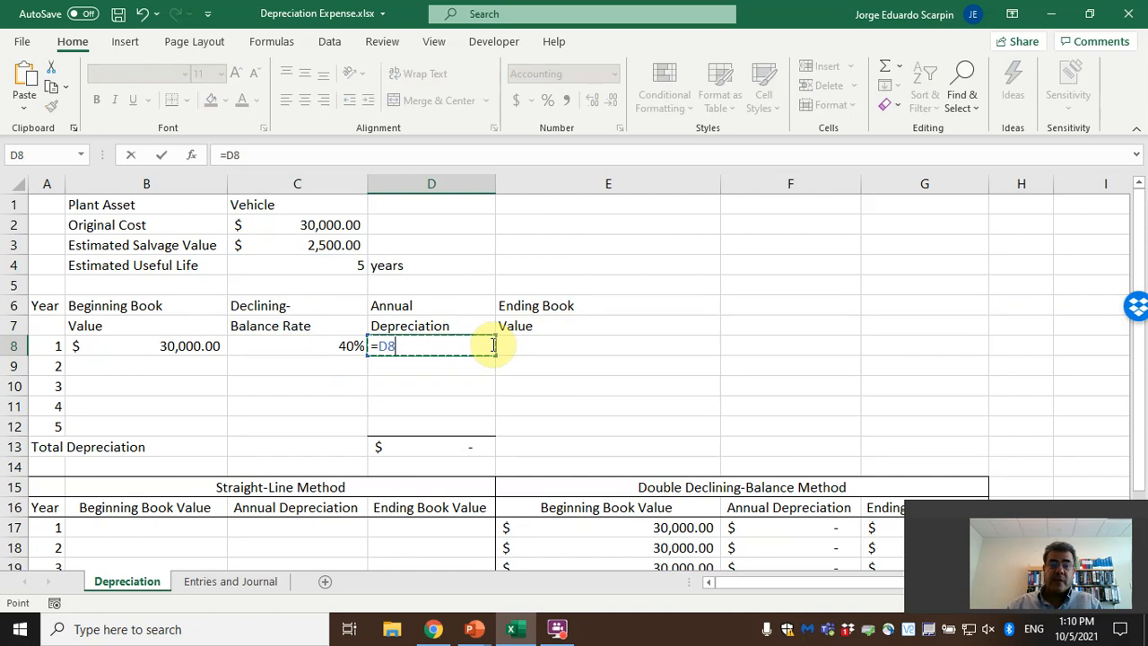
key("Left")
key("Left")
type("*")
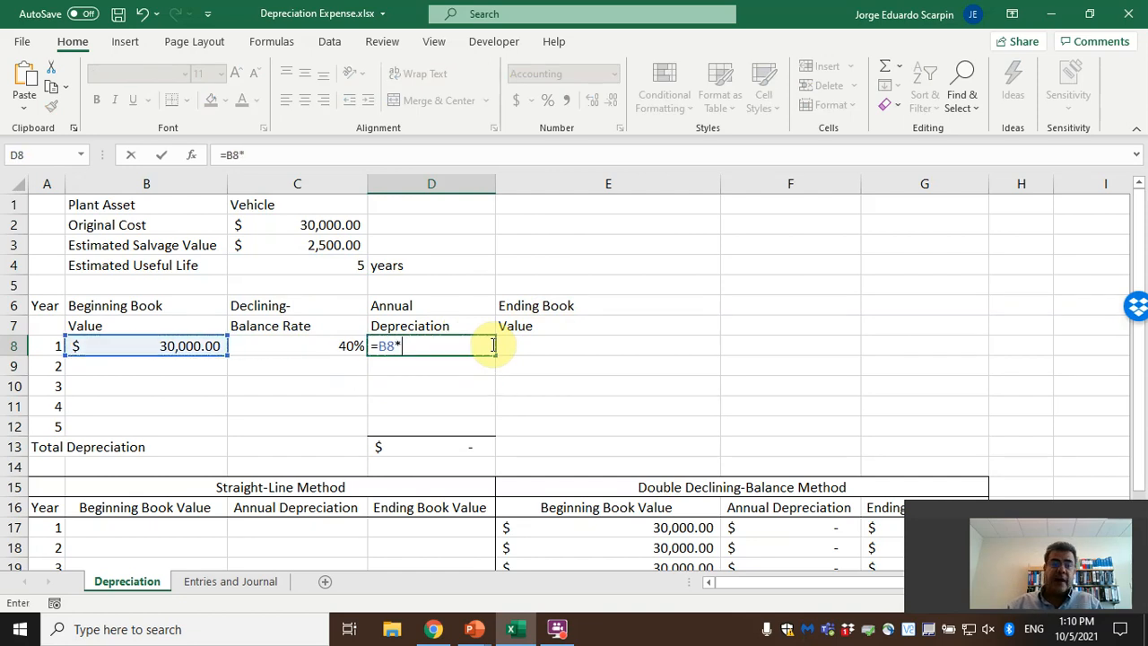
key("Left")
key("Return")
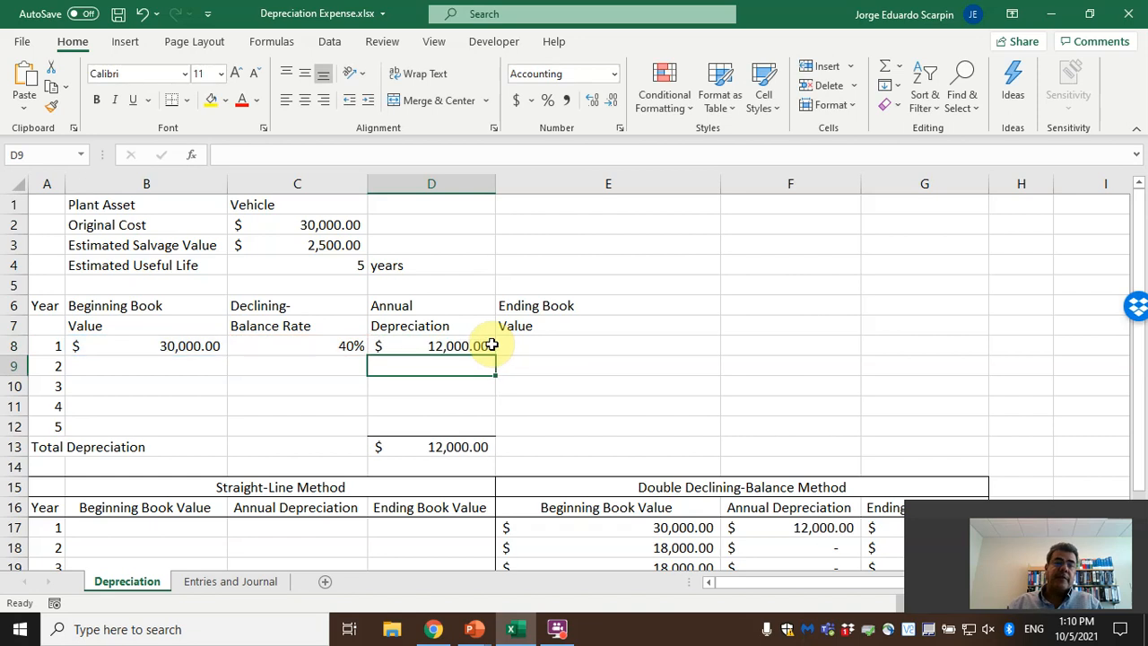
Calculate the year 1 ending book value in E8 as beginning book value minus depreciation, +B8-D8
key("Up")
key("Right")
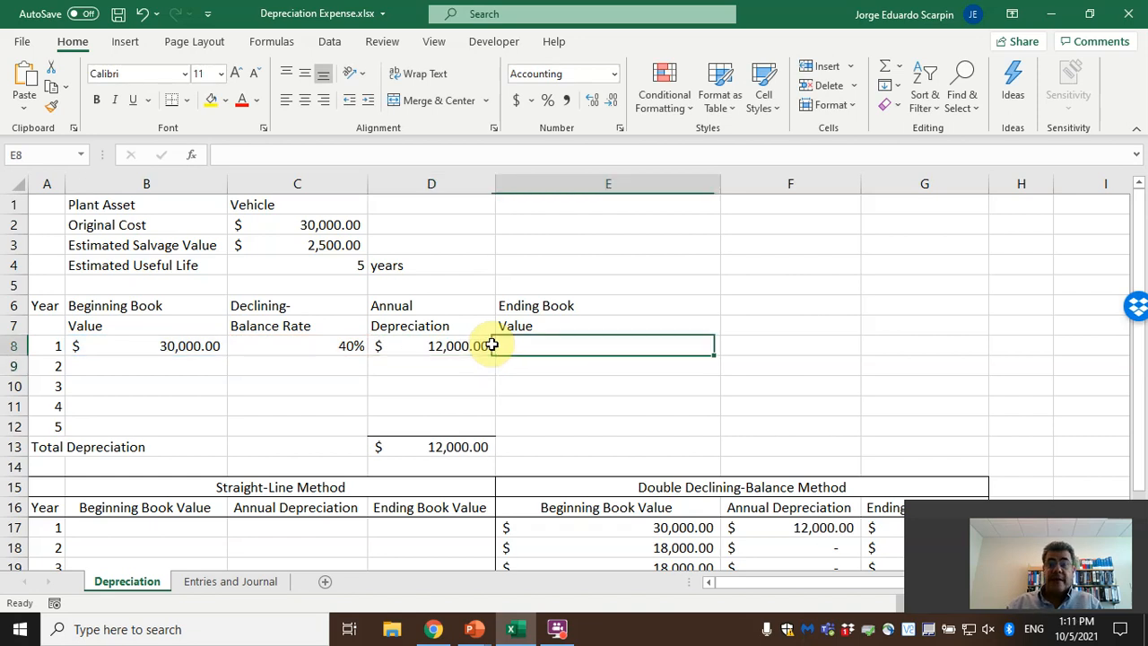
type("+")
key("Down")
key("Down")
key("Down")
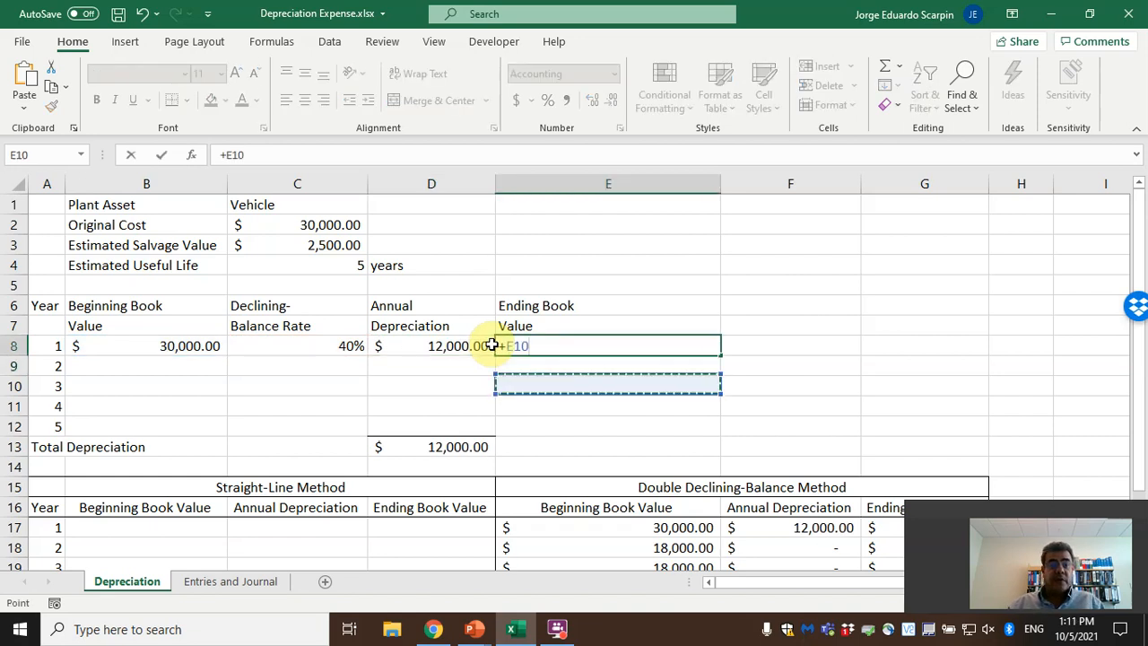
key("Up")
key("Up")
key("Up")
key("Left")
key("Left")
key("Left")
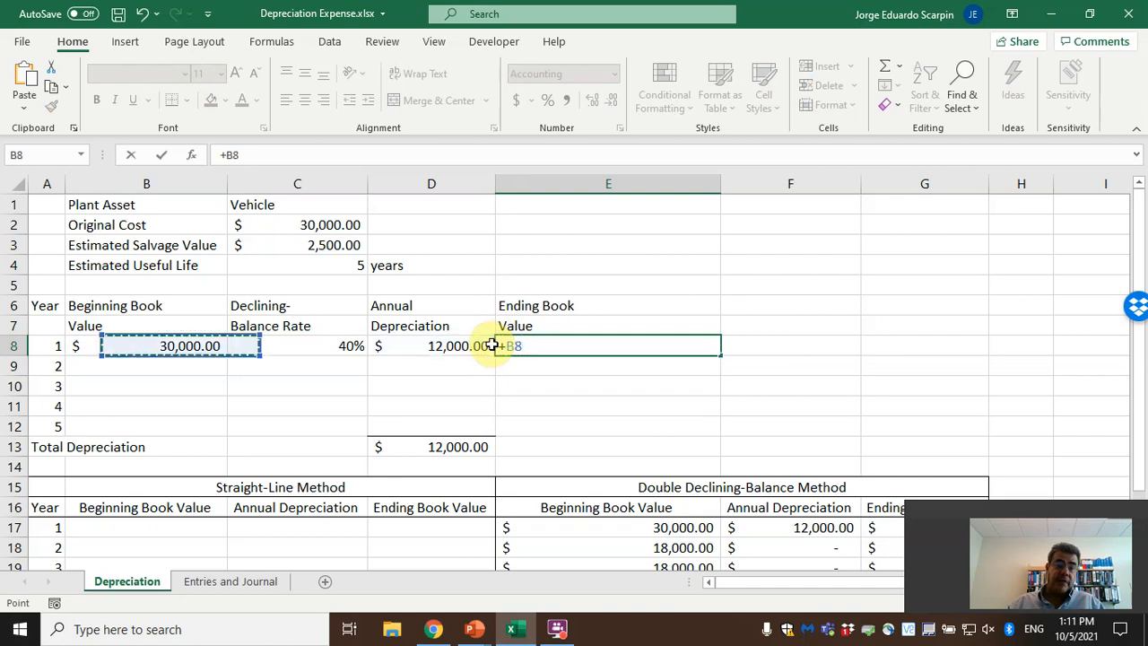
type("-")
key("Left")
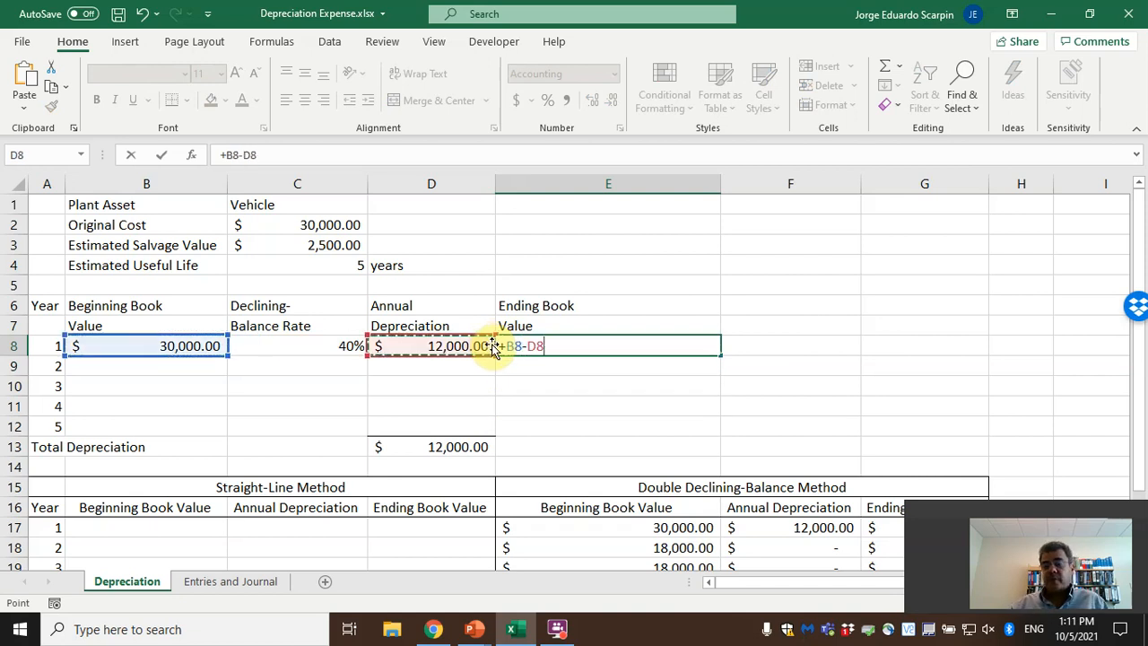
key("Return")
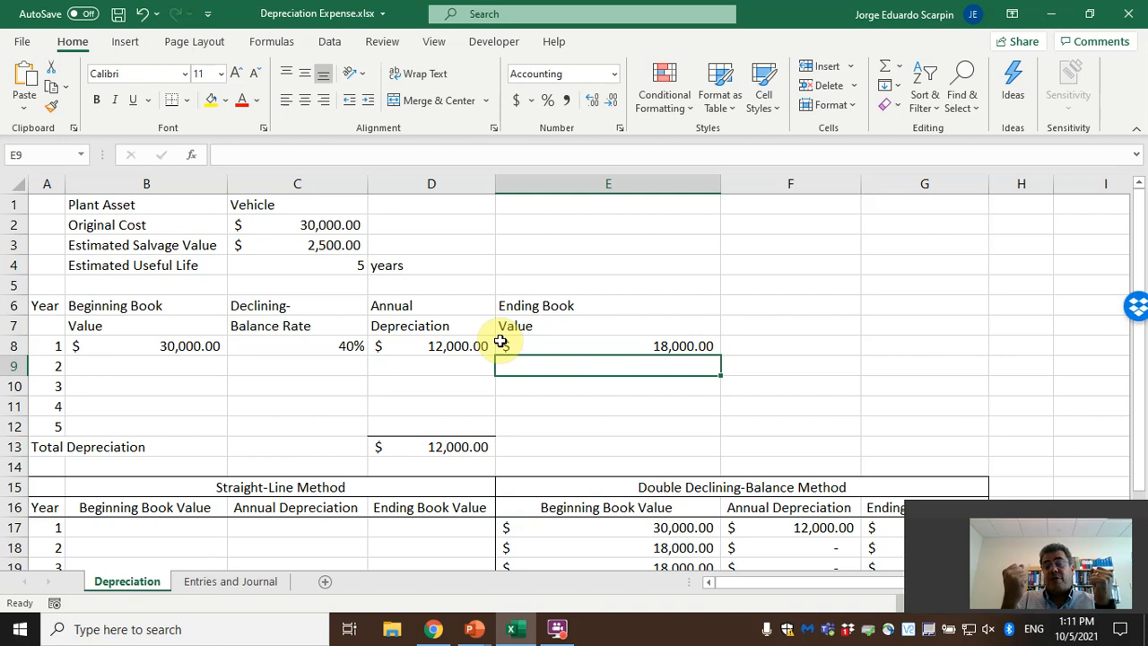
Link the year 2 beginning book value in B9 to the year 1 ending book value with =E8
left_click(183, 375)
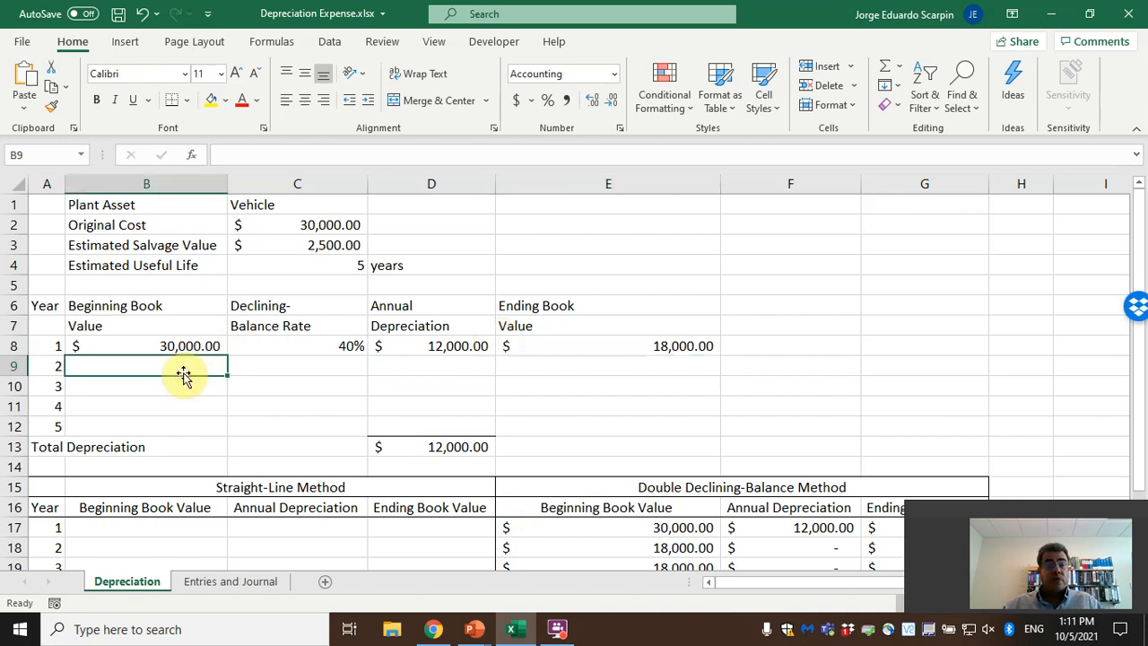
type("=")
left_click(666, 346)
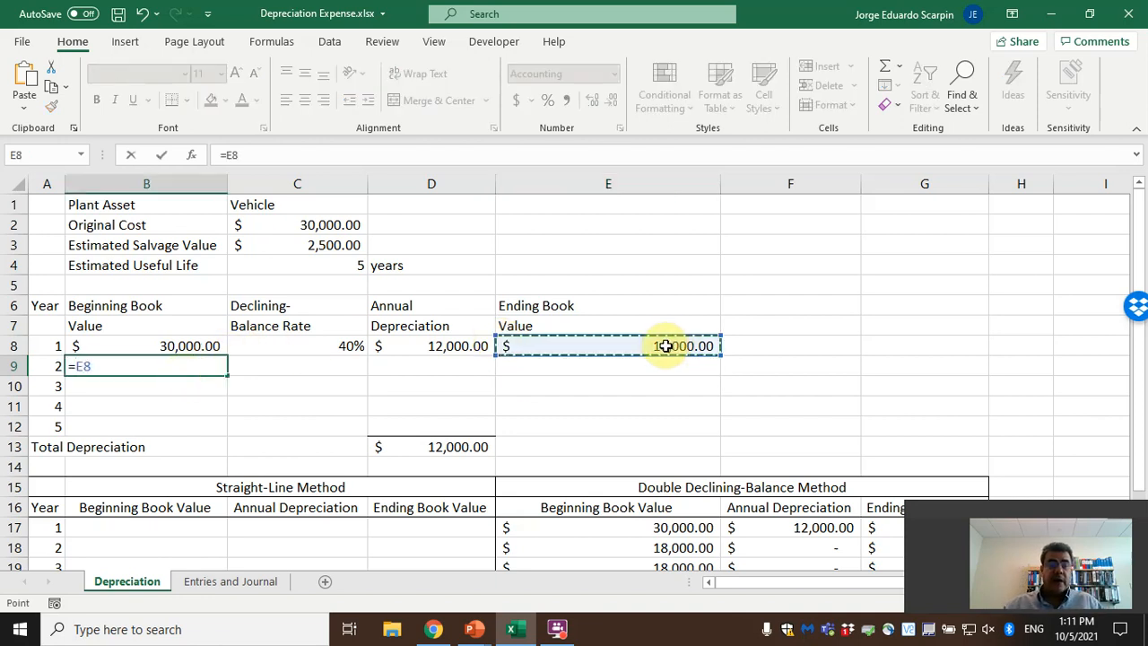
key("Return")
Carry the declining-balance rate from year 1 into C9 for year 2 with =C8
key("Up")
key("Right")
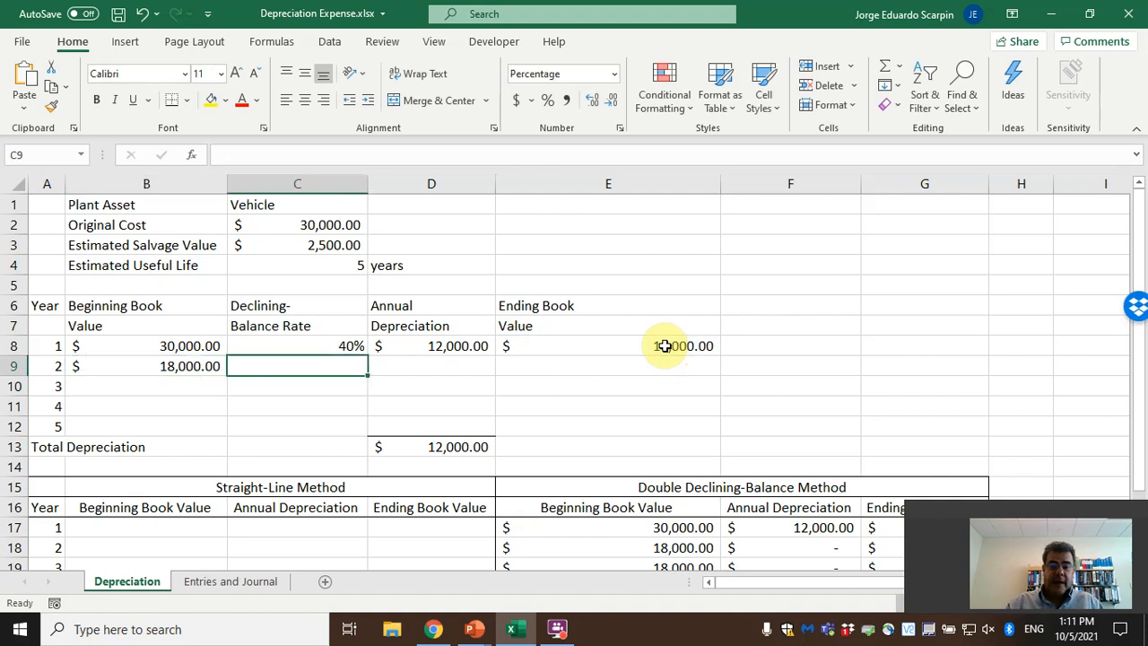
type("=")
key("Up")
key("Return")
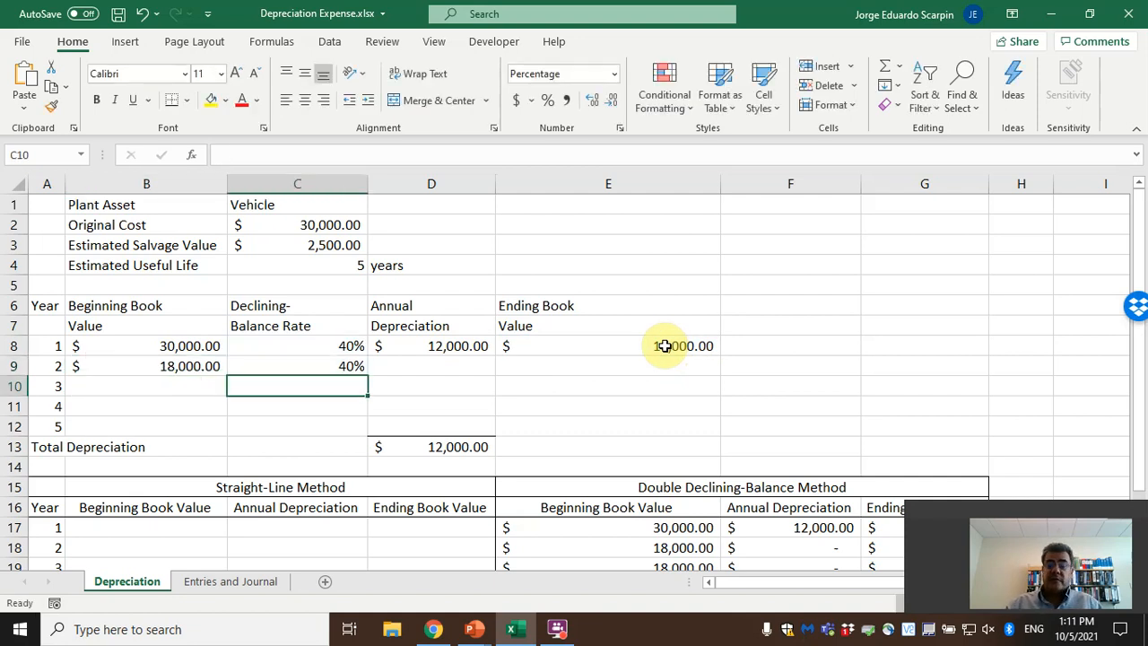
Calculate the year 2 annual depreciation in D9 with =B9*C9
key("Up")
key("Right")
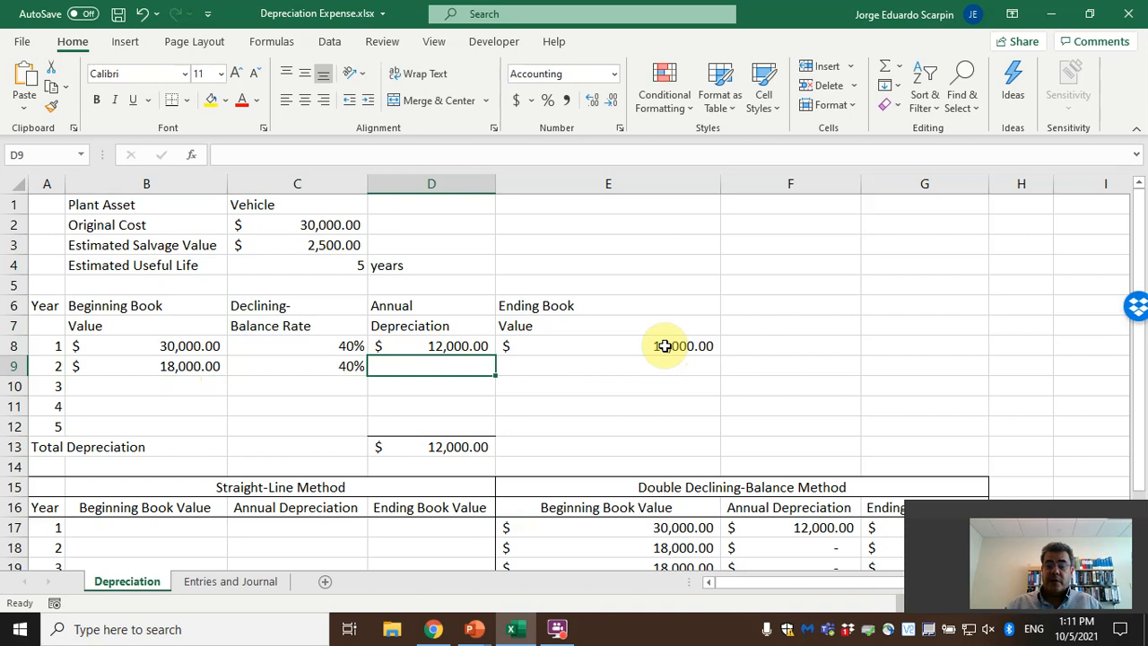
type("=")
key("Left")
key("Left")
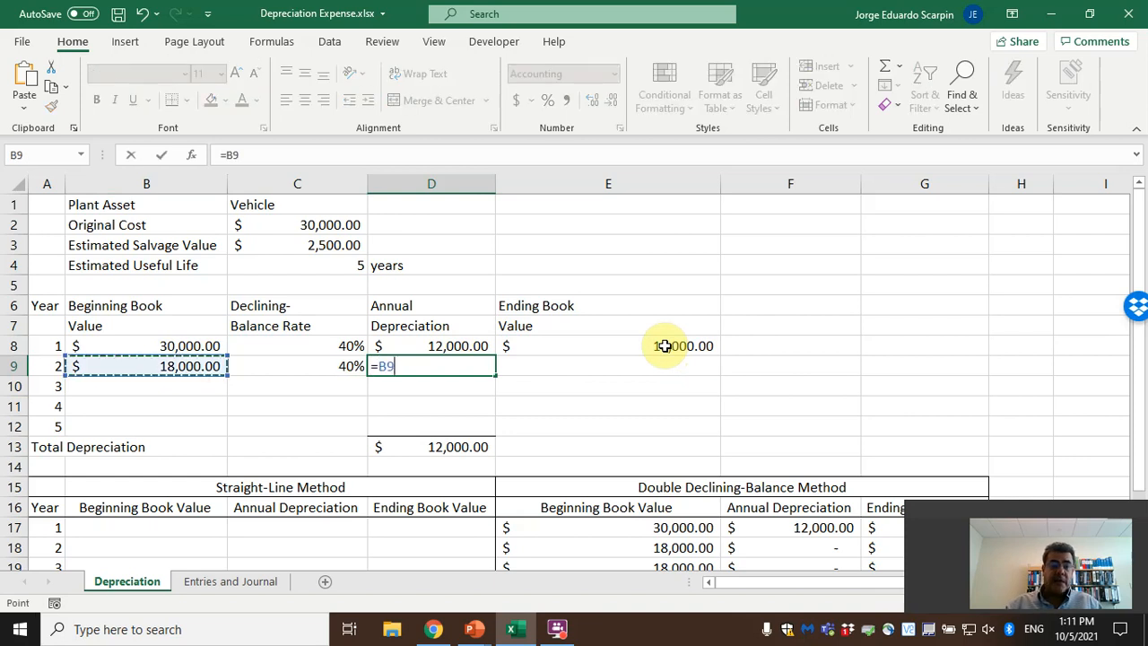
type("*")
key("Left")
key("Return")
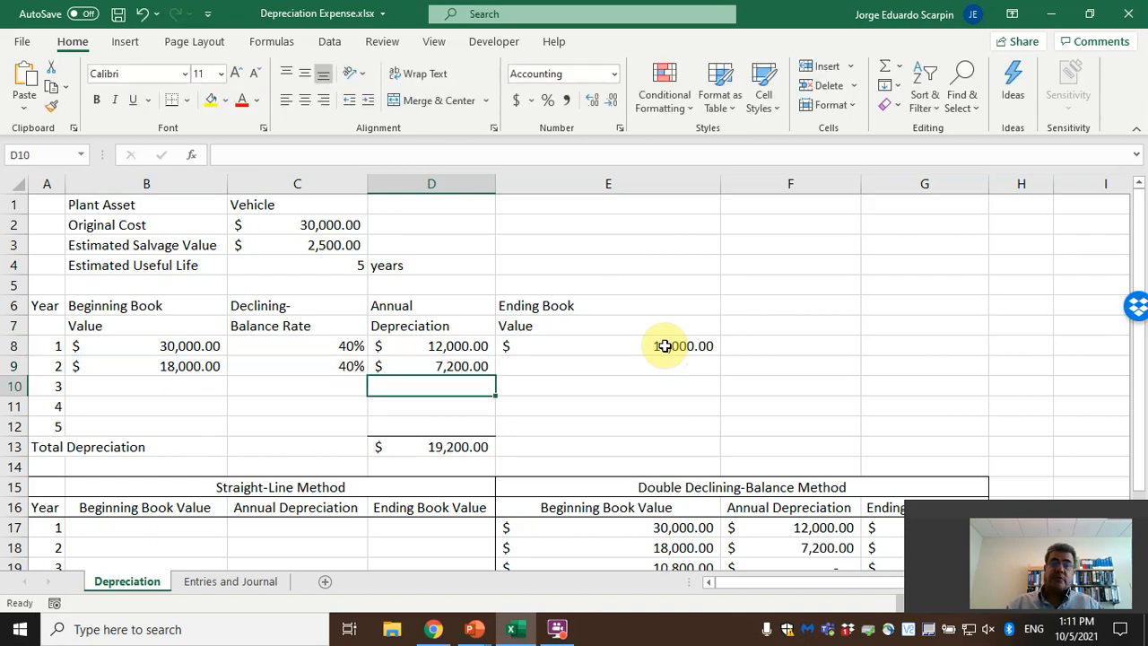
Calculate the year 2 ending book value in E9 with =B9-D9
key("Up")
key("Right")
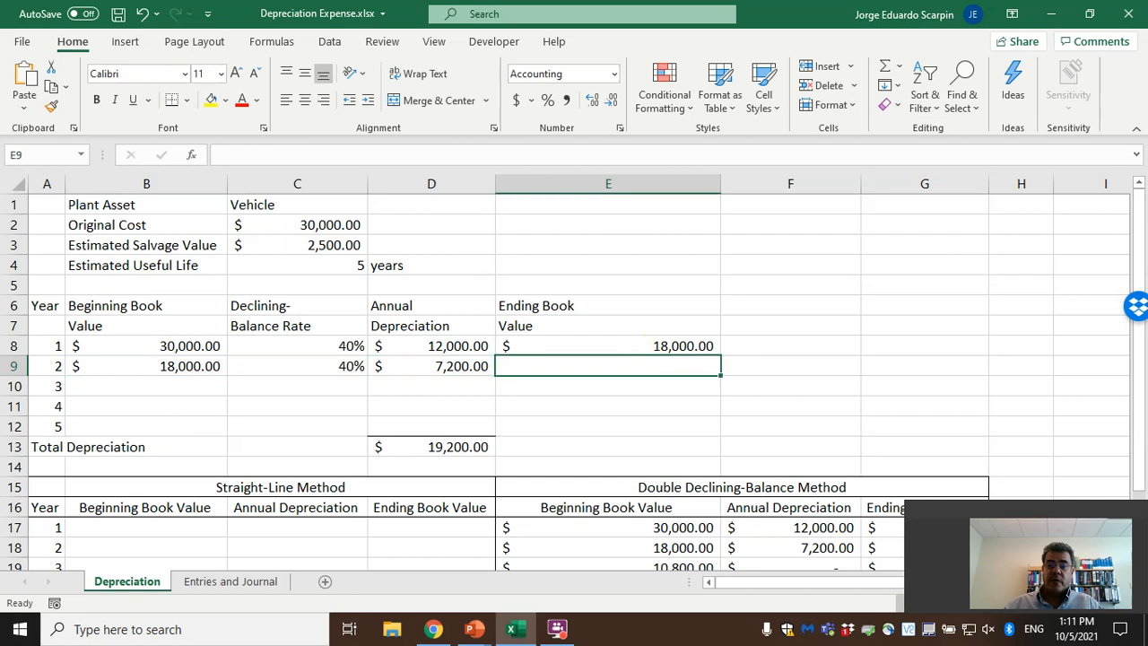
type("=")
key("Left")
key("Left")
key("Left")
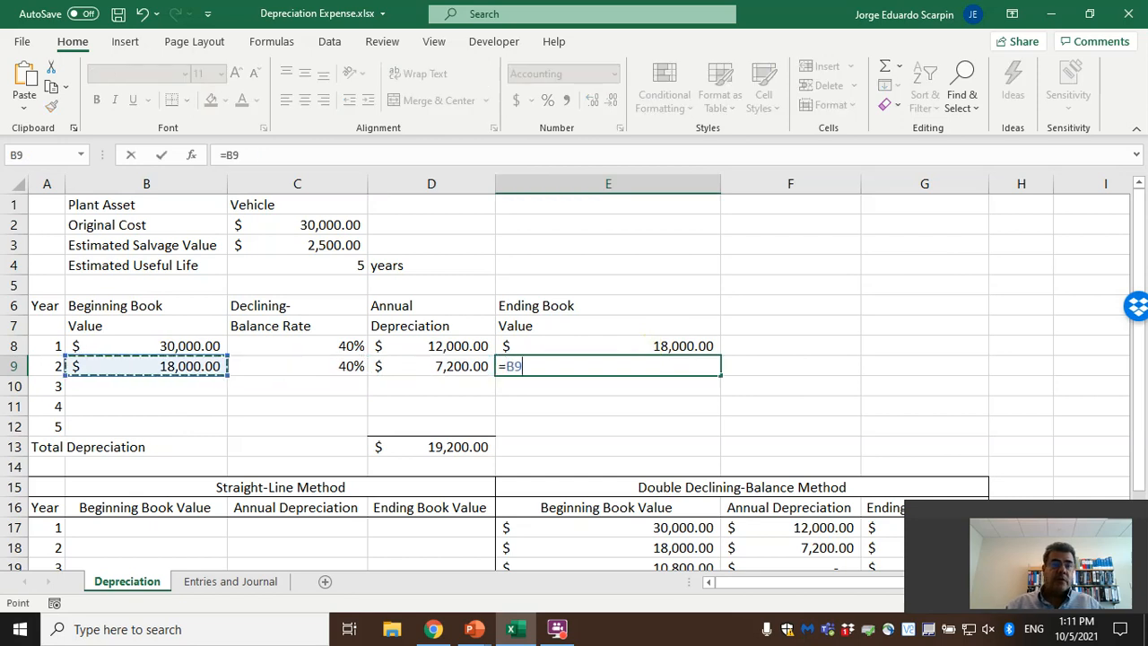
type("-")
key("Left")
key("Return")
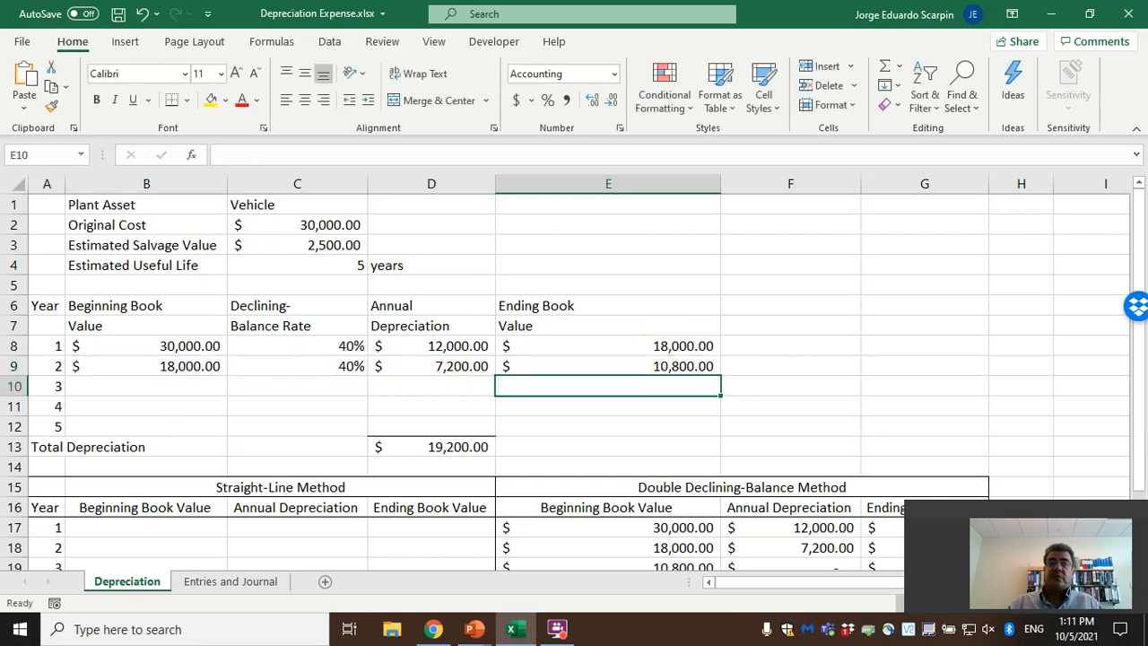
Copy the year 2 formulas in B9:E9 and paste only the formulas over B9:E12 to fill years 3 to 5
key("Left")
key("Left")
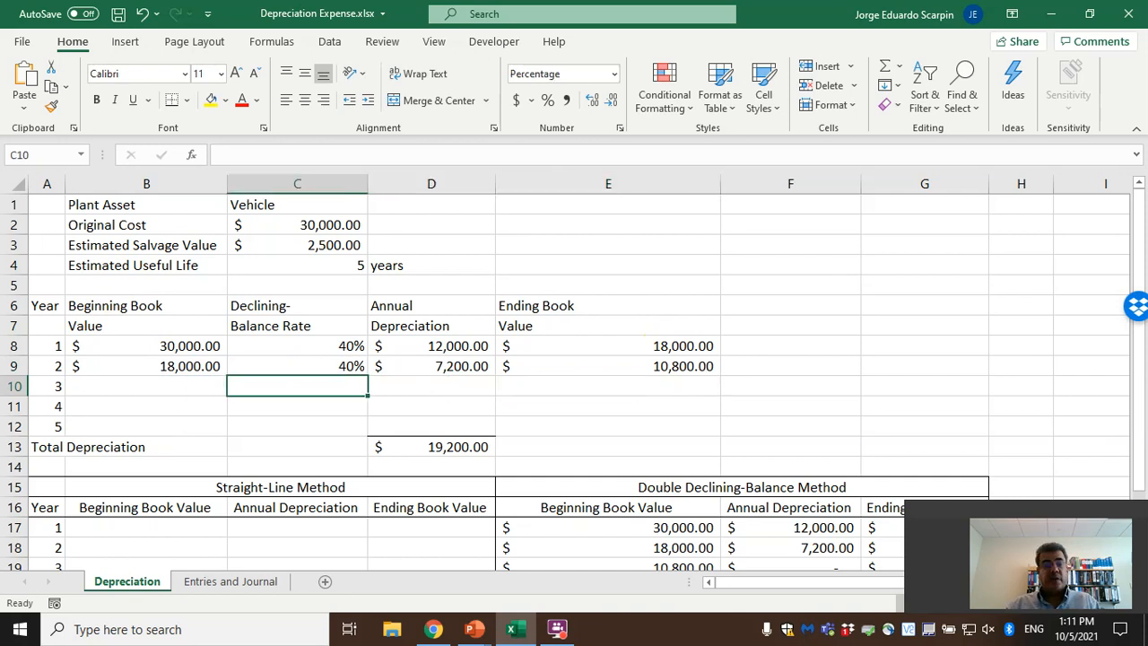
key("Left")
key("Up")
key("shift+Right")
key("shift+Right")
key("shift+Right")
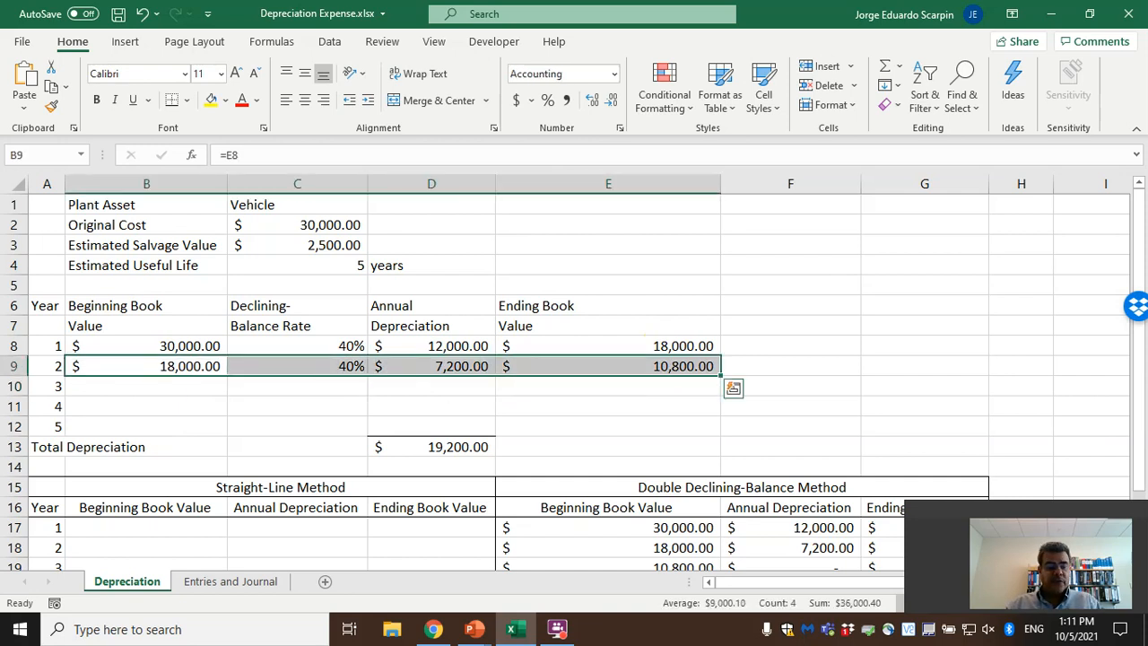
key("ctrl+c")
key("shift+Down")
key("shift+Down")
key("shift+Down")
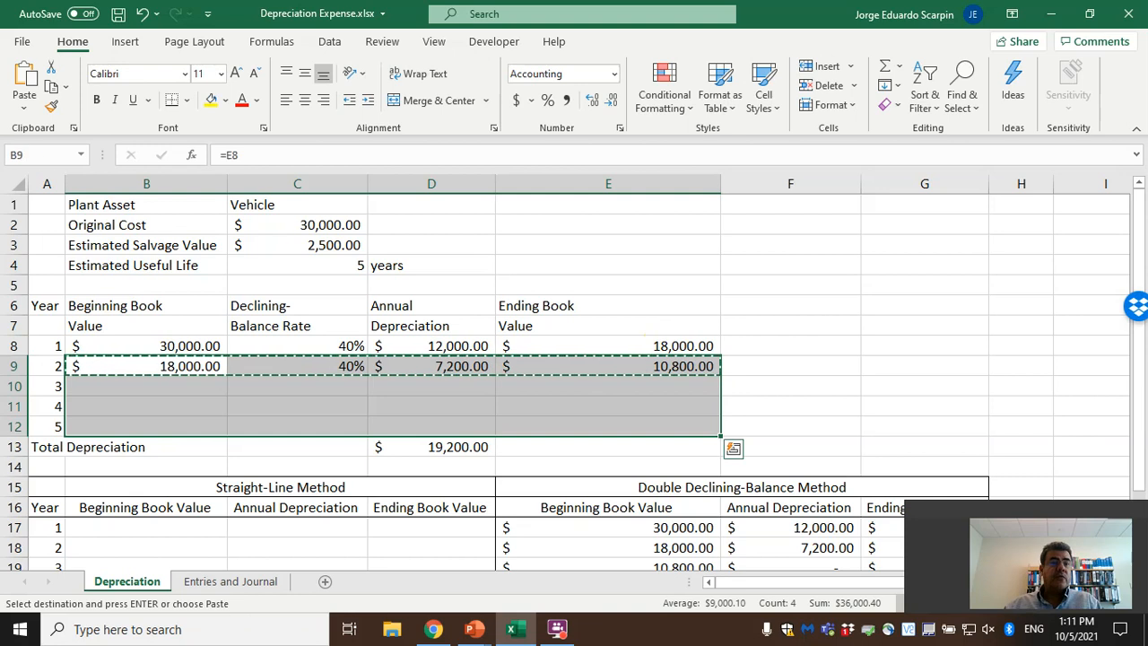
left_click(24, 105)
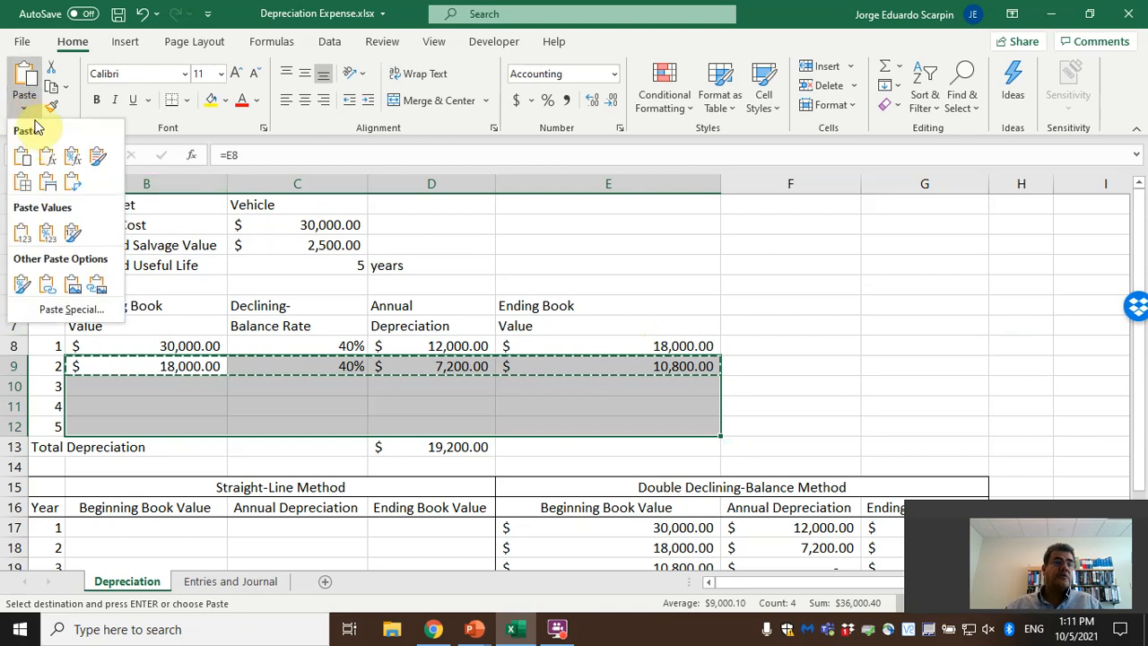
left_click(47, 157)
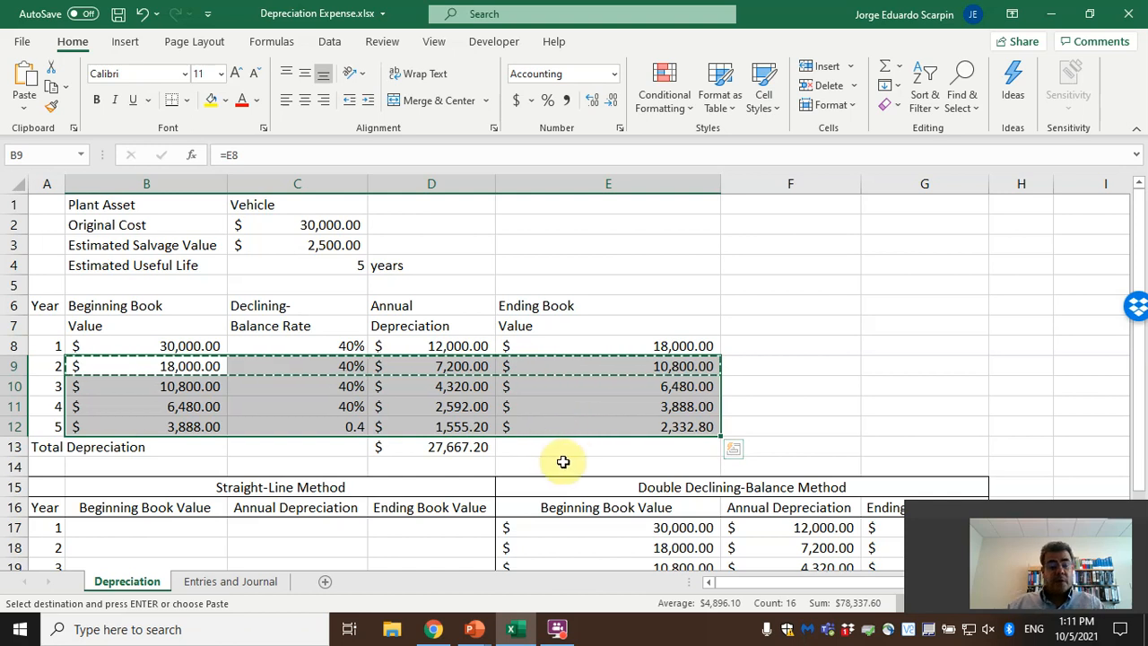
key("Escape")
Clear the year 5 annual depreciation in D12 and the year 5 declining-balance rate in C12
left_click(459, 447)
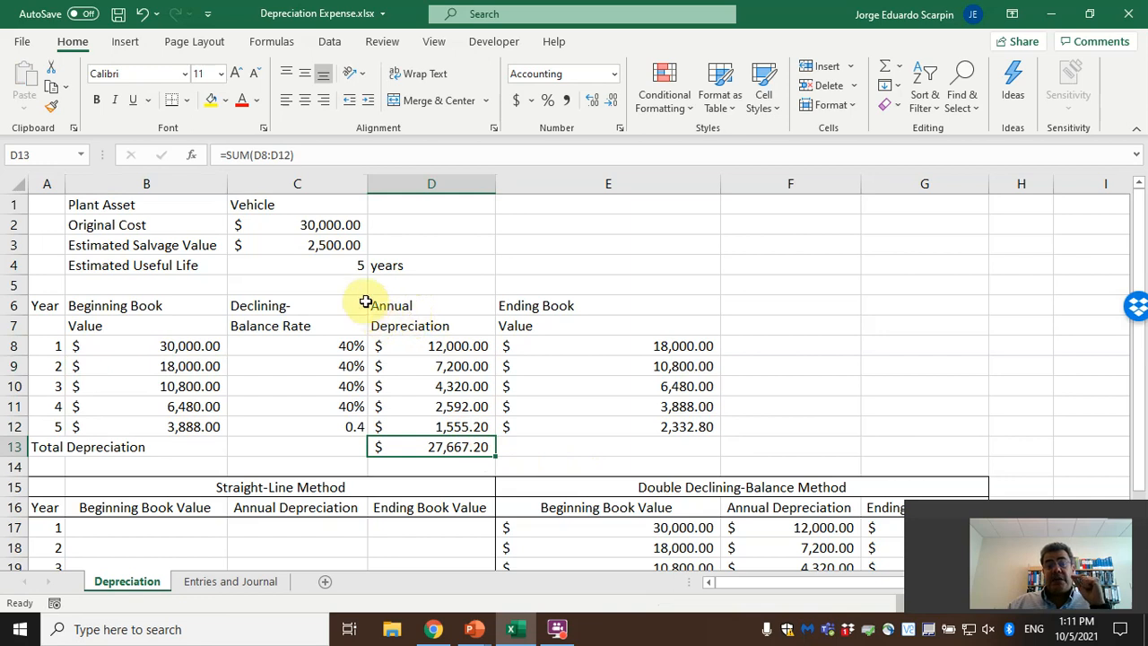
left_click(348, 224)
left_click_drag(348, 224, 345, 243)
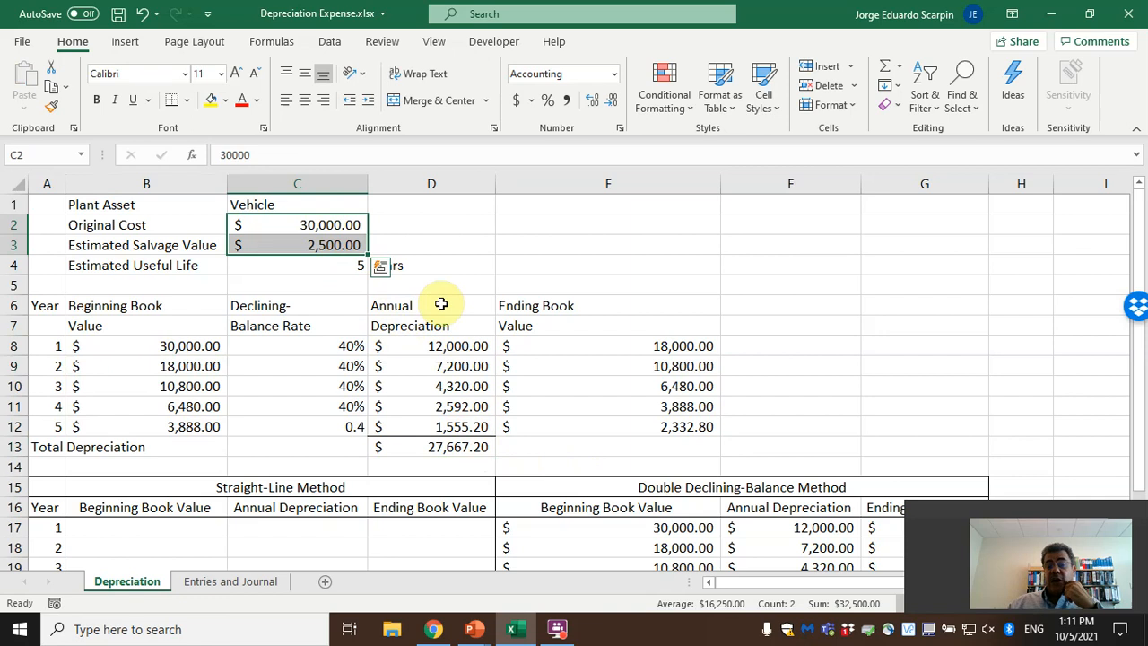
left_click(458, 447)
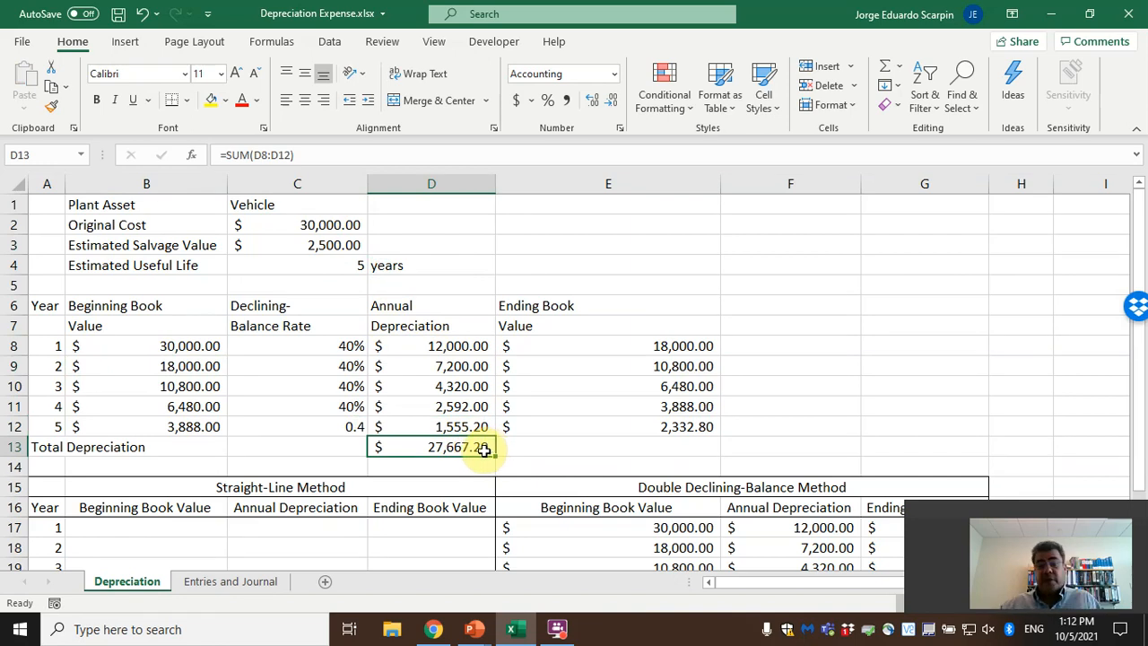
left_click(183, 384)
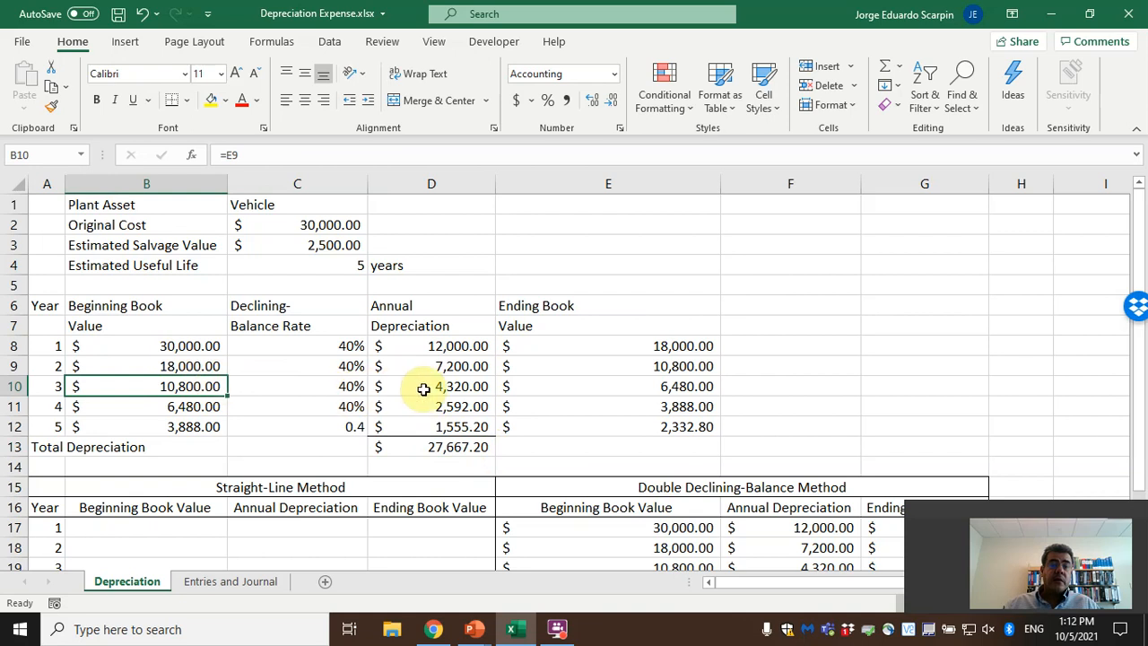
left_click(469, 429)
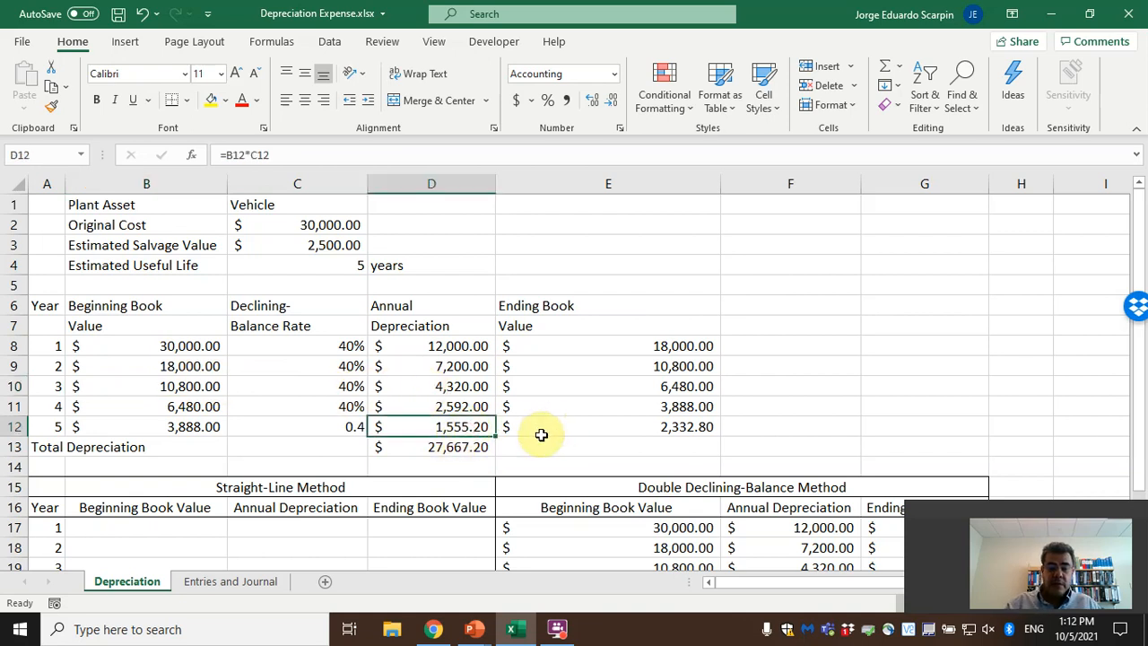
key("Delete")
key("Left")
key("Delete")
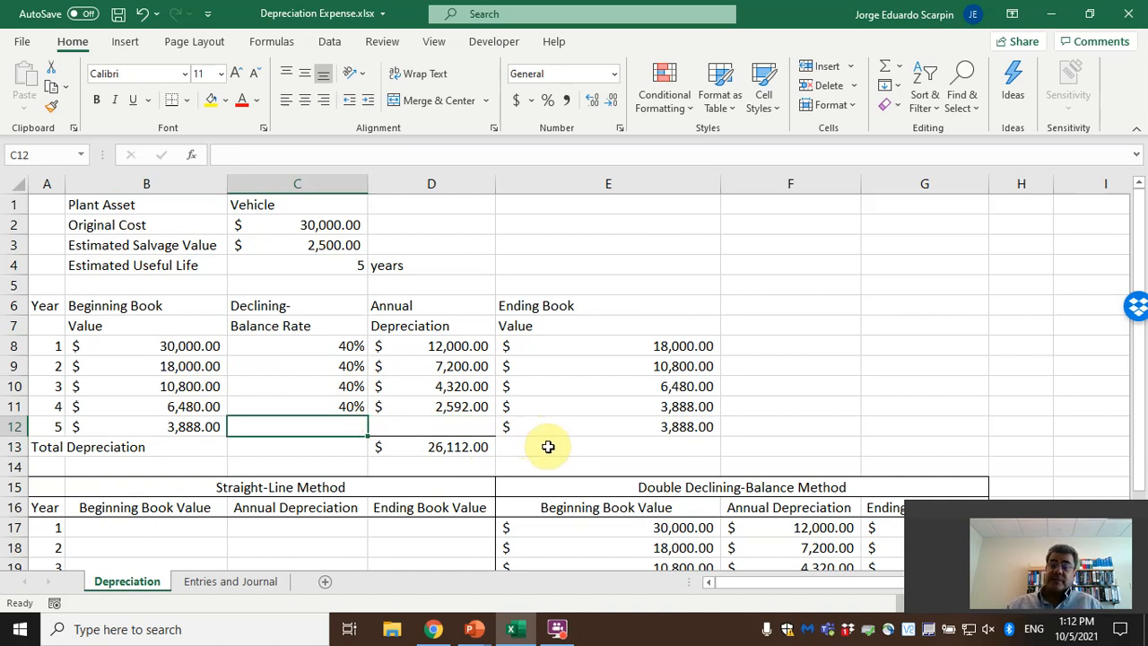
Highlight the year 5 ending book value in E12 and the estimated salvage value in C3 with yellow fill
left_click(640, 424)
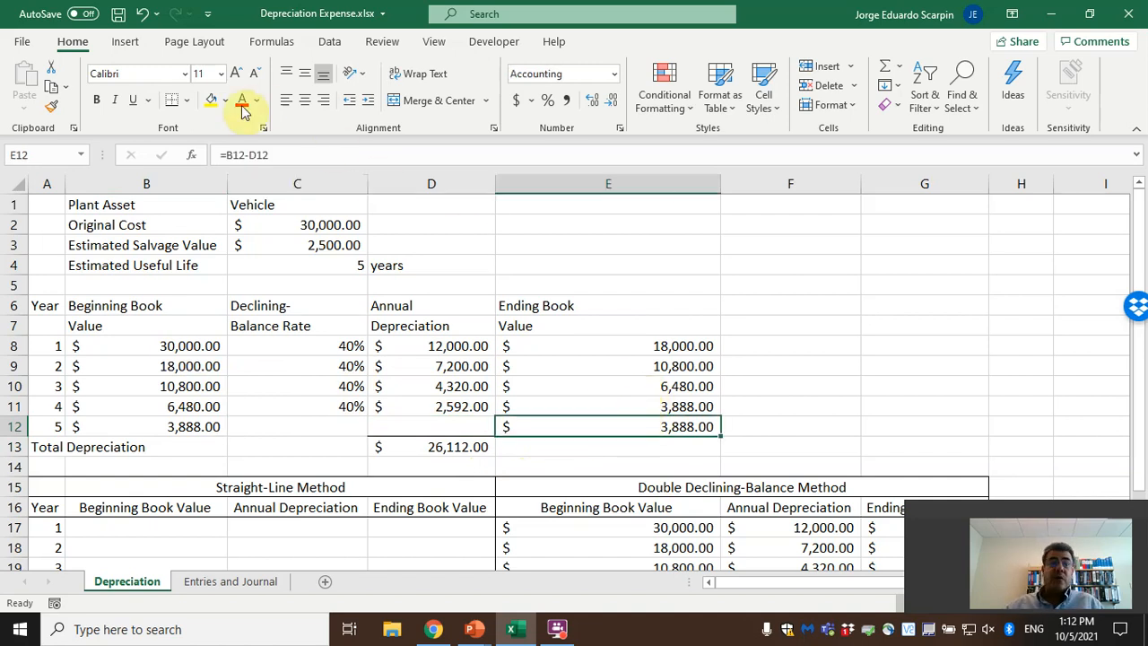
left_click(210, 100)
left_click(312, 237)
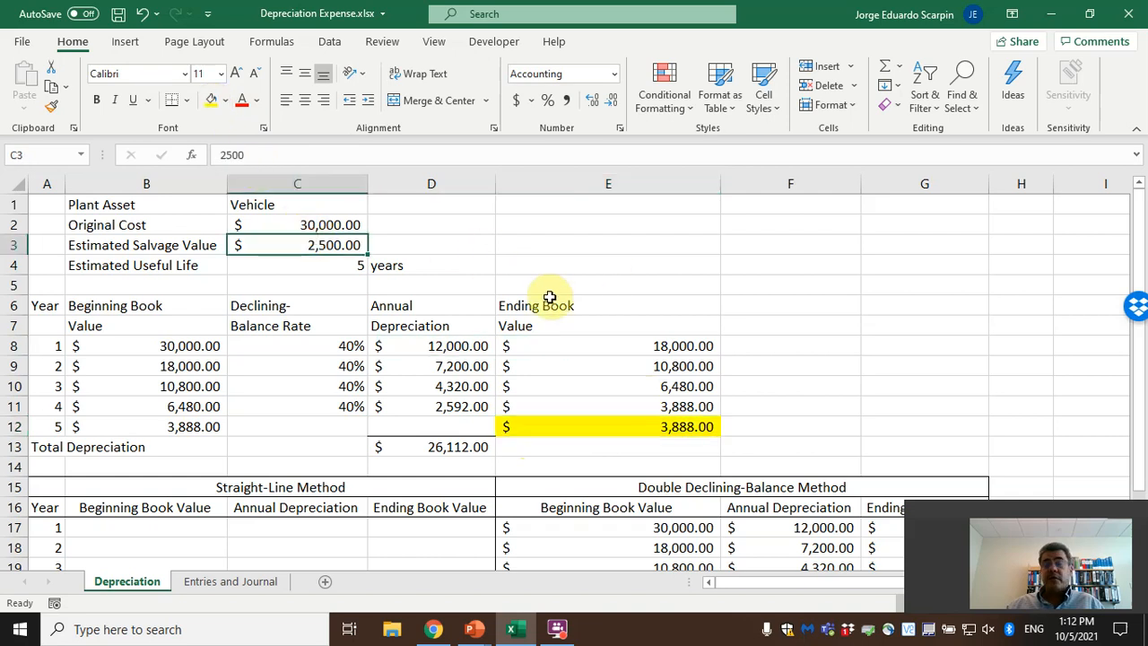
left_click(211, 100)
Calculate the year 5 annual depreciation in D12 as beginning book value minus salvage value with =B12-C3
left_click(433, 423)
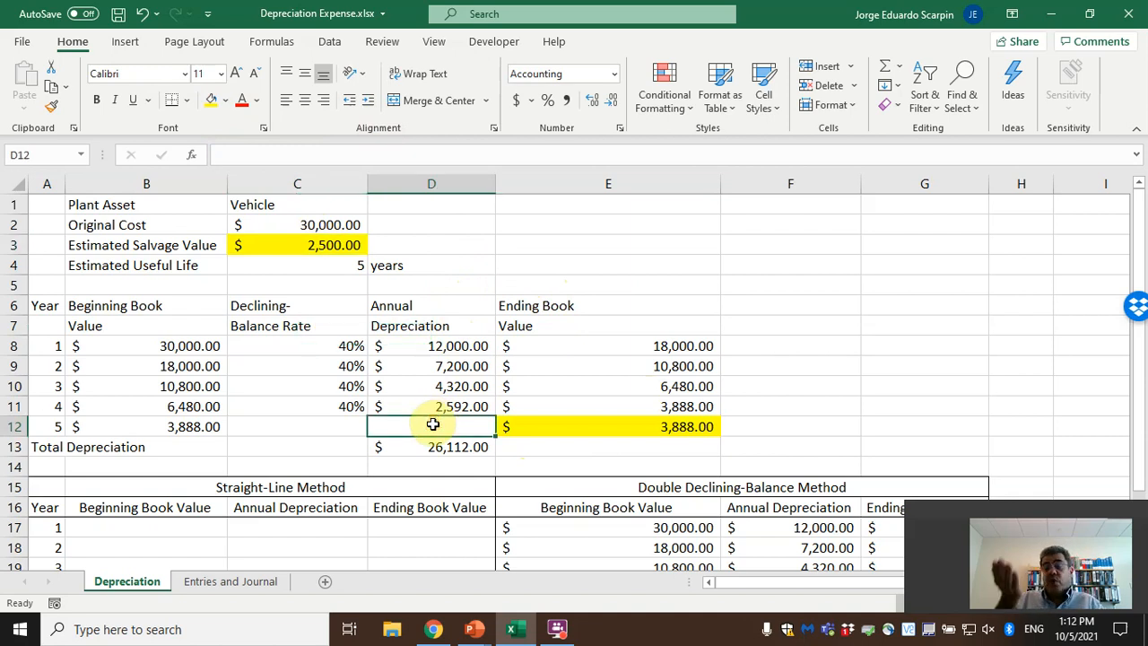
type("=")
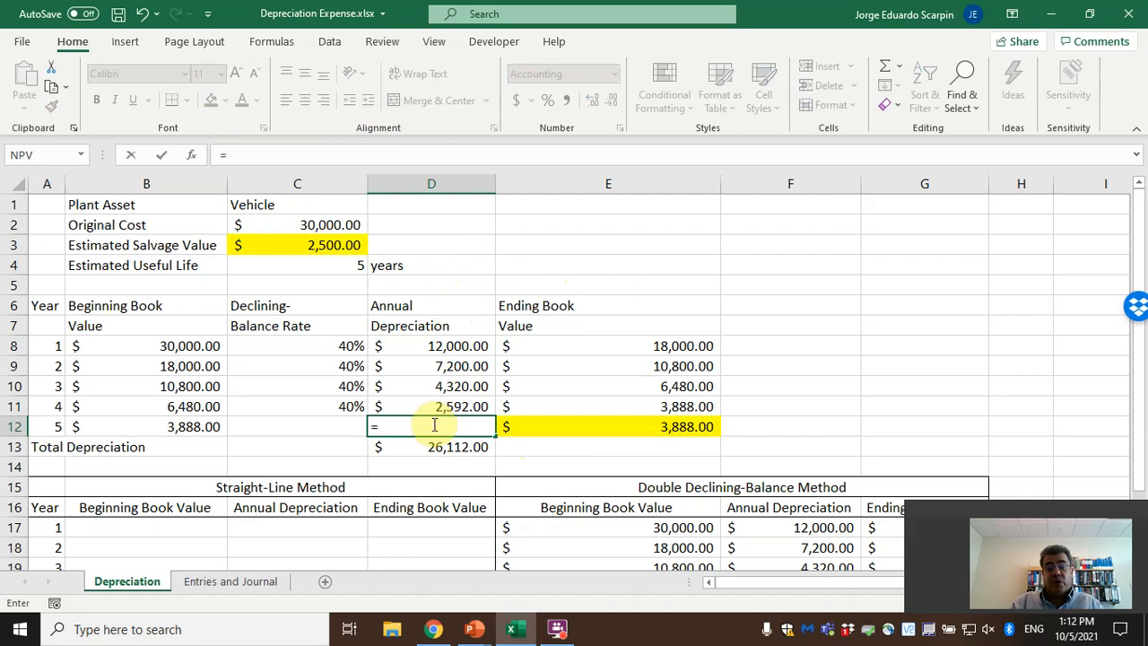
key("Left")
key("Left")
type("-")
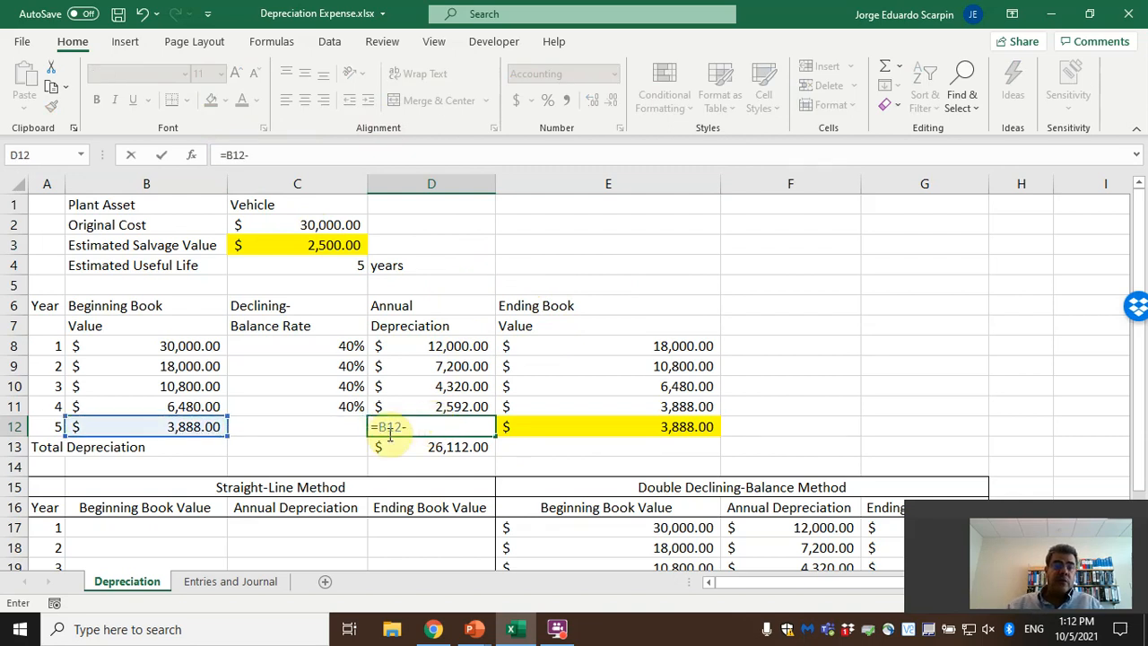
left_click(325, 247)
key("Return")
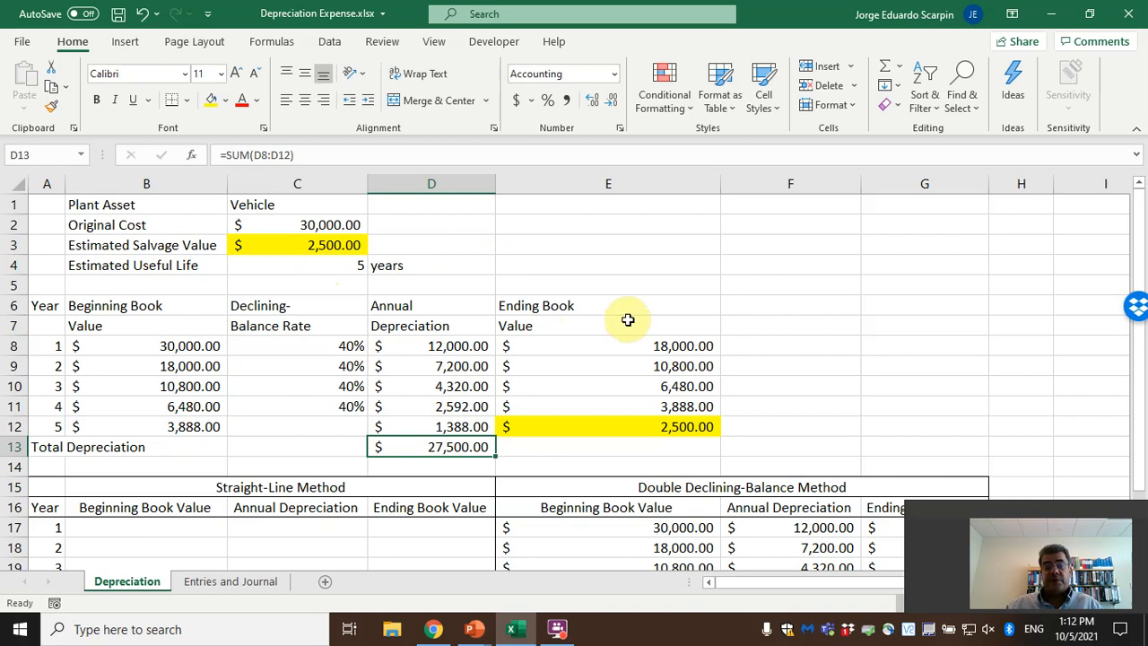
Link the year 1 straight-line beginning book value in B17 to the original cost with =C2
scroll(628, 320, "down", 2)
left_click(703, 406)
left_click_drag(702, 406, 883, 487)
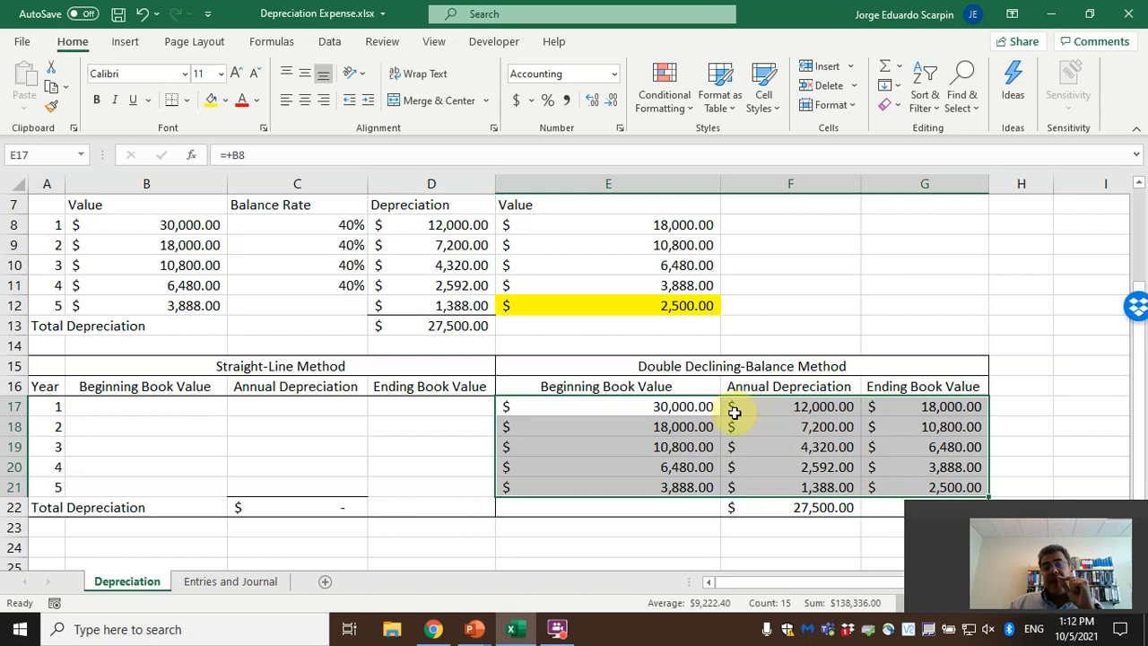
left_click(129, 405)
scroll(289, 395, "up", 2)
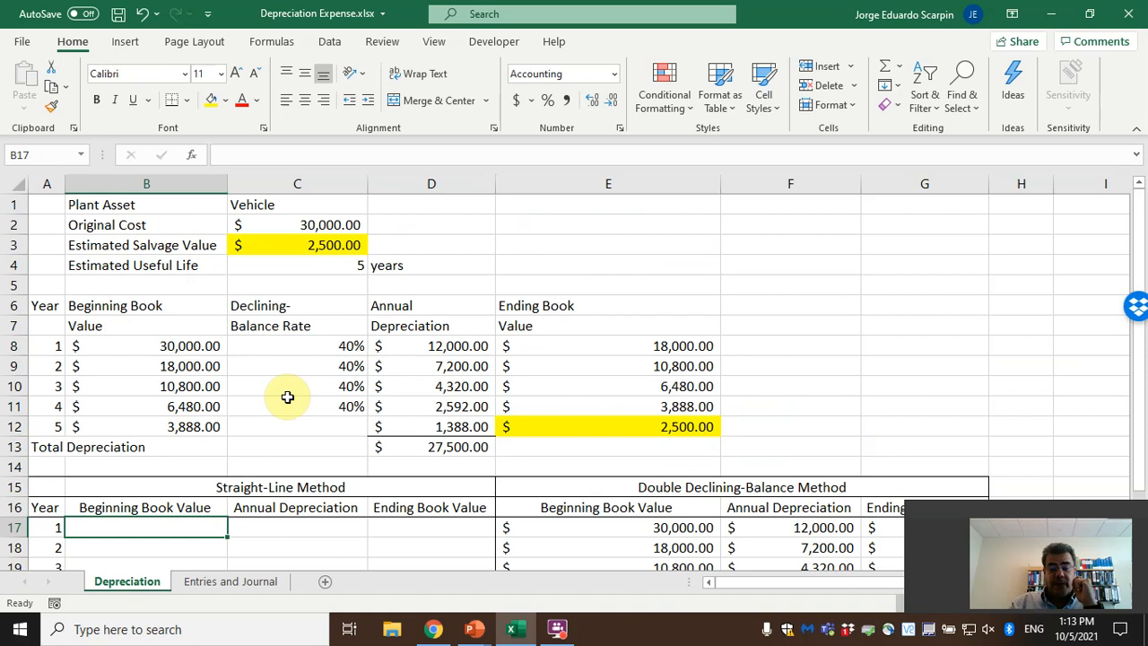
type("=")
left_click(308, 224)
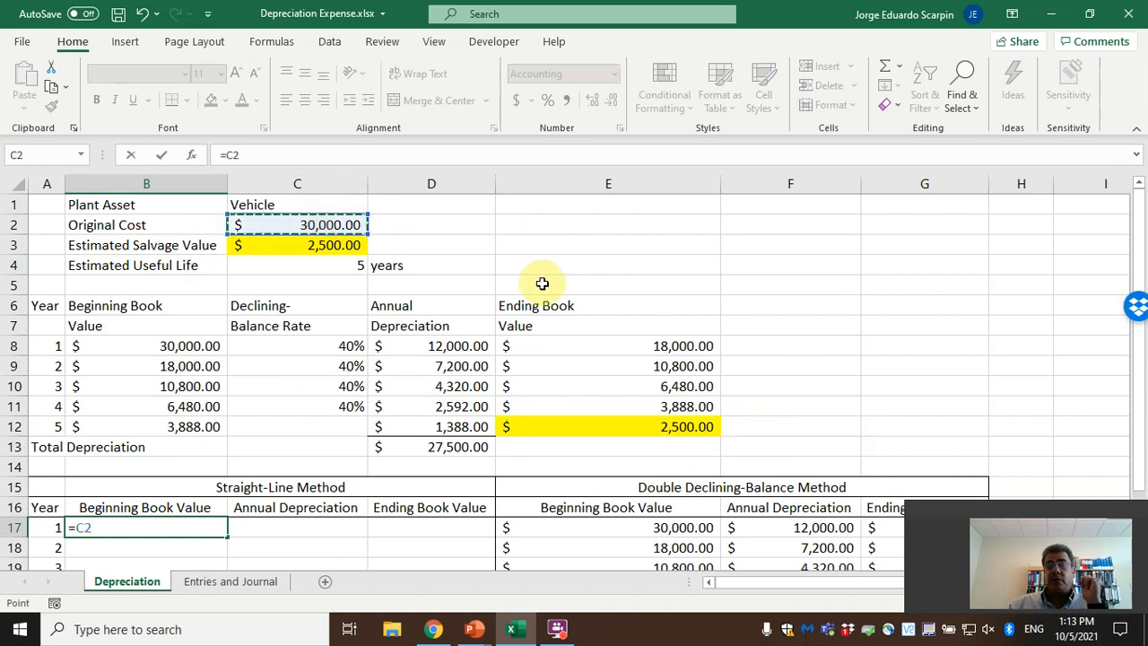
key("Return")
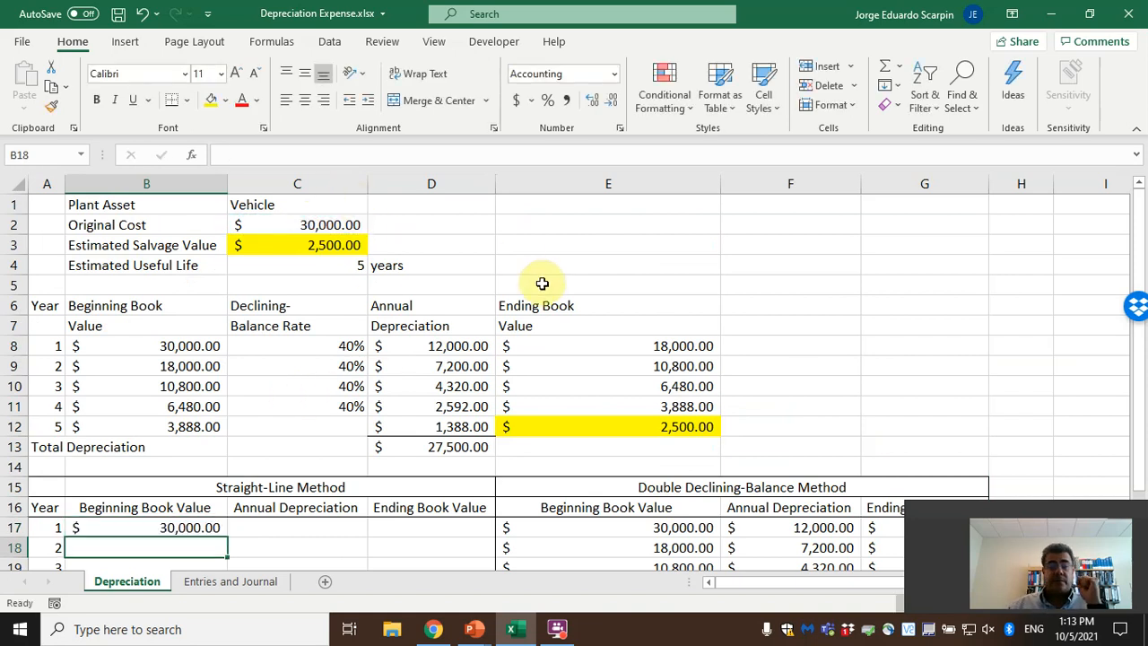
Calculate the year 1 straight-line annual depreciation in C17 with =(C2-C3)/C4
key("Up")
key("Right")
type("=")
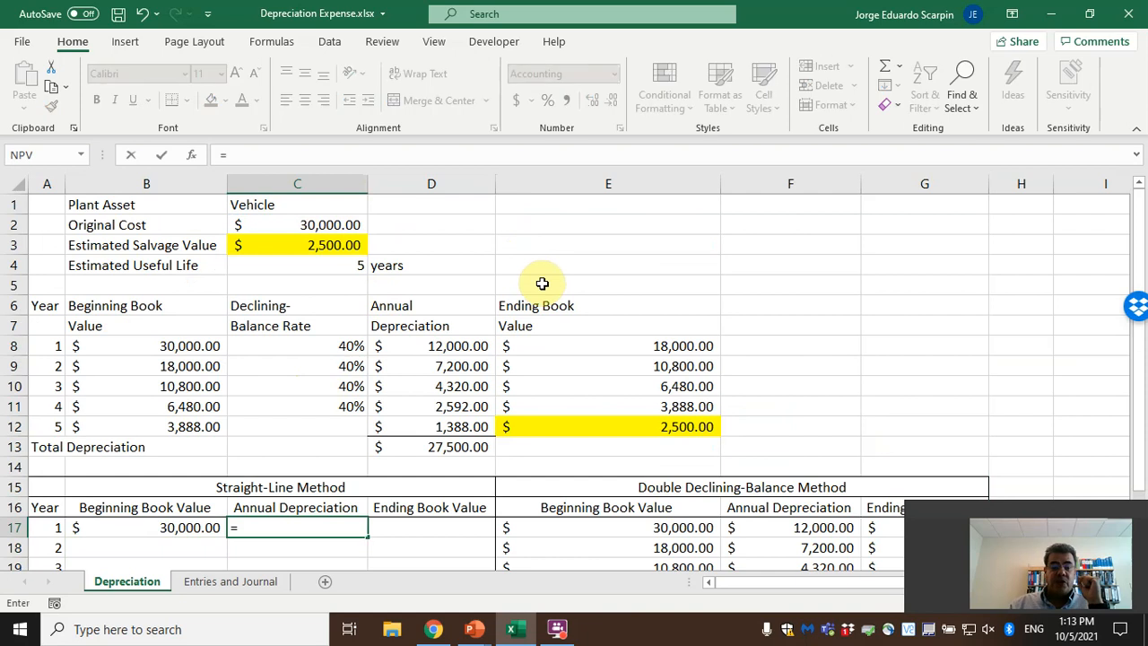
left_click(302, 225)
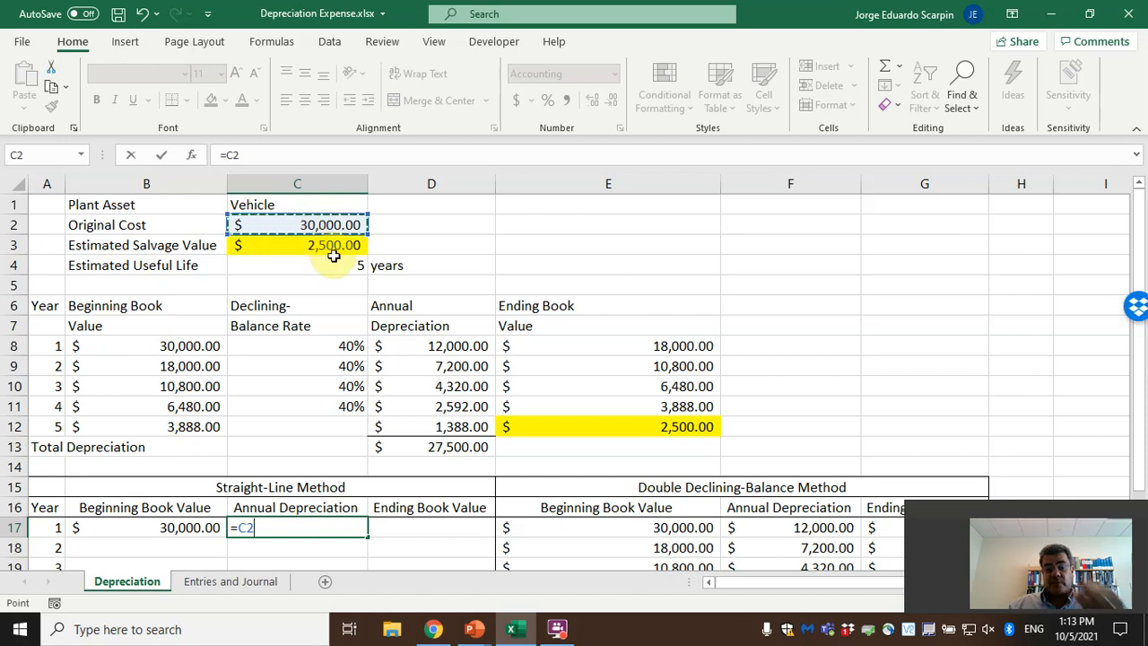
type("/")
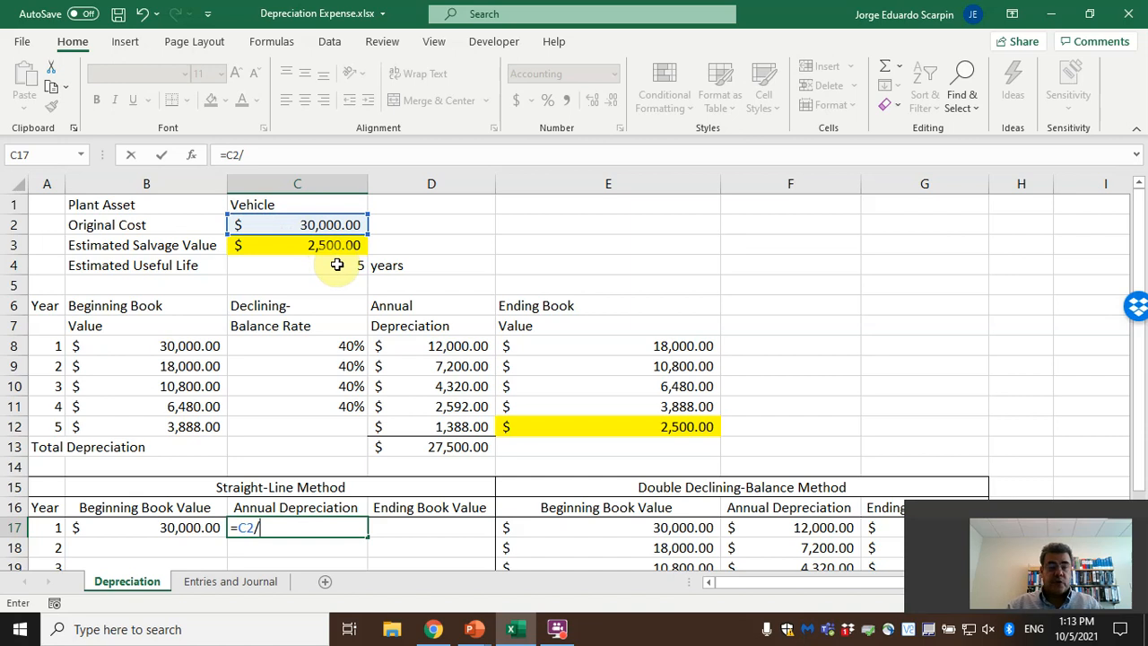
key("BackSpace")
key("BackSpace")
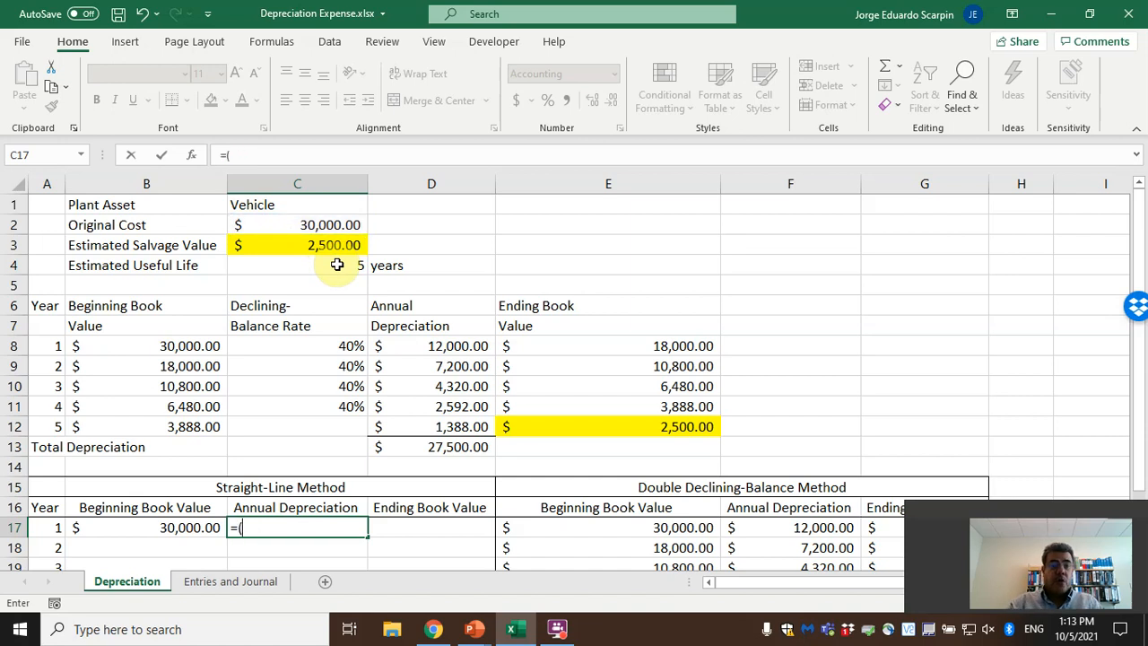
type("(")
left_click(314, 229)
type("-")
left_click(296, 249)
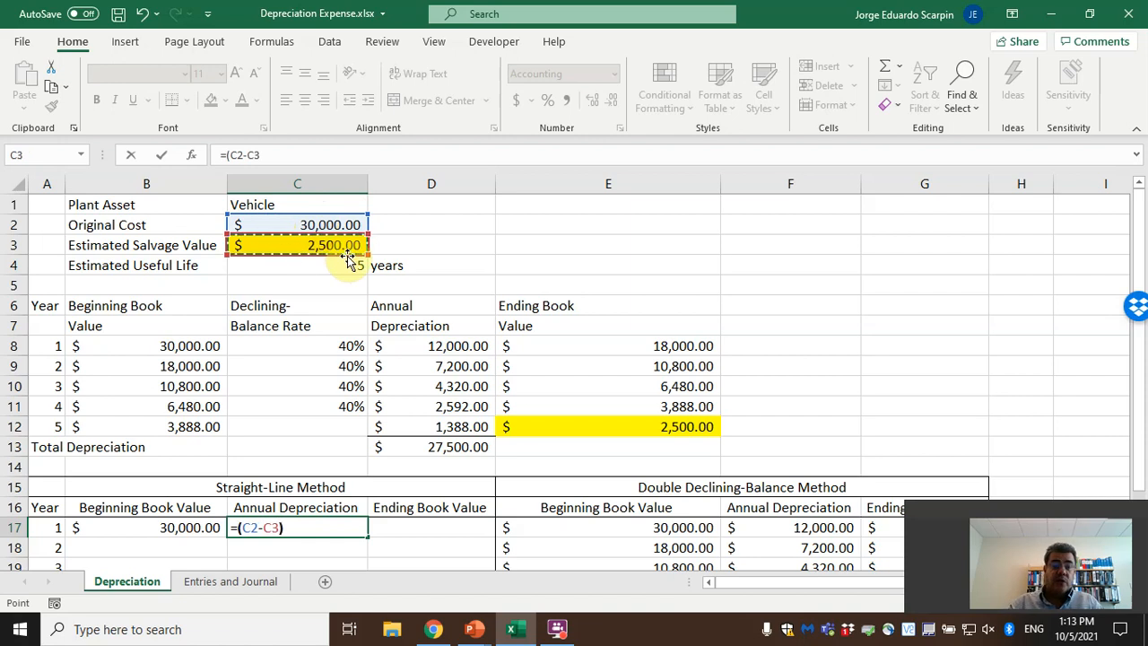
type(")")
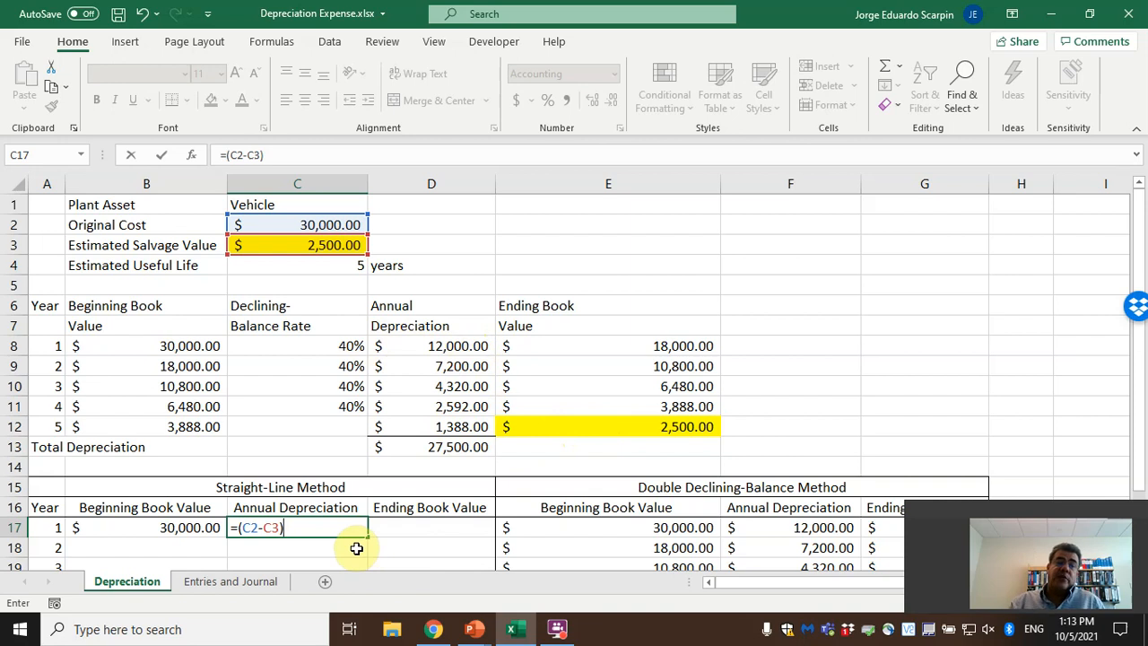
type("/")
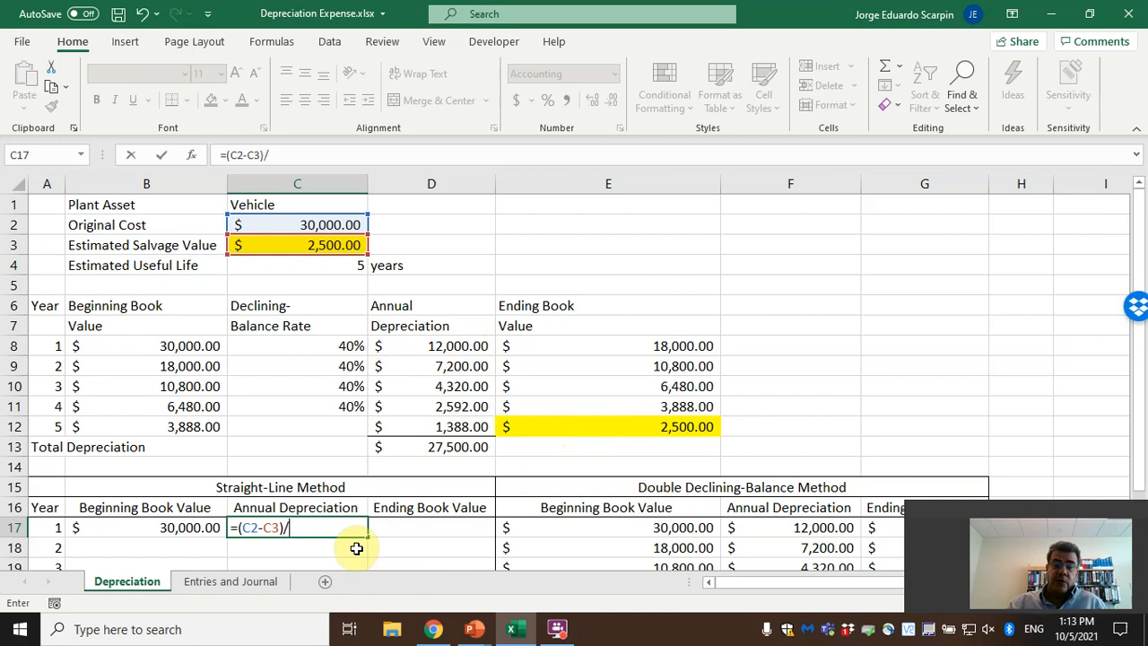
left_click(318, 269)
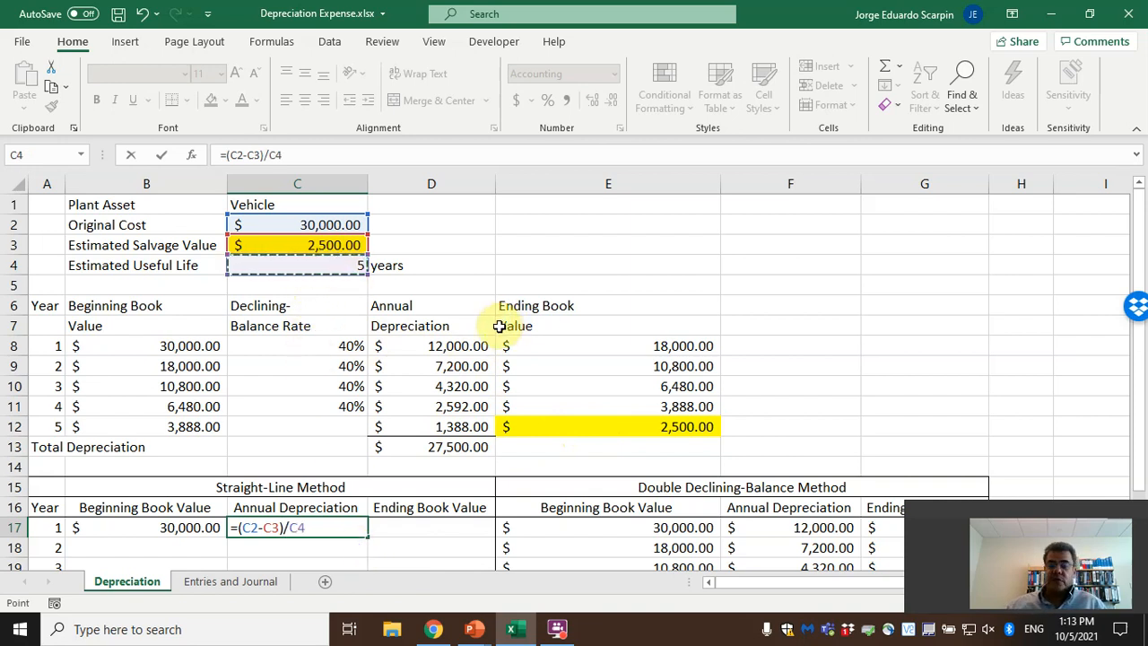
key("Return")
Calculate the year 1 straight-line ending book value in D17 with =B17-C17
key("Up")
key("Right")
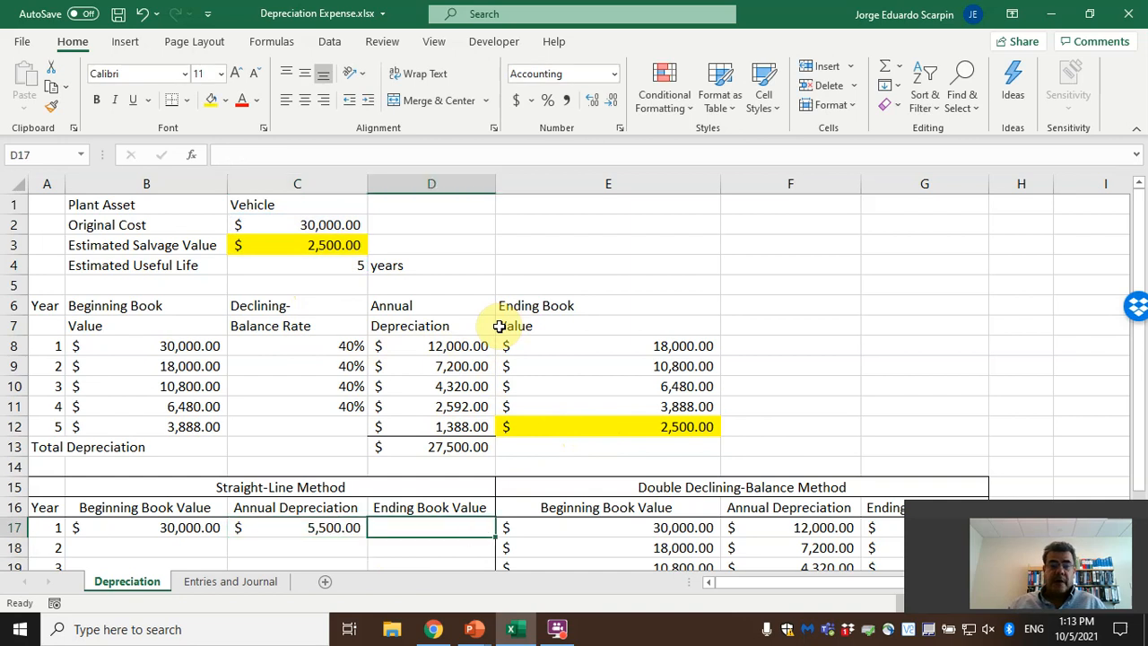
type("=")
key("Left")
key("Left")
type("-")
key("Left")
key("Return")
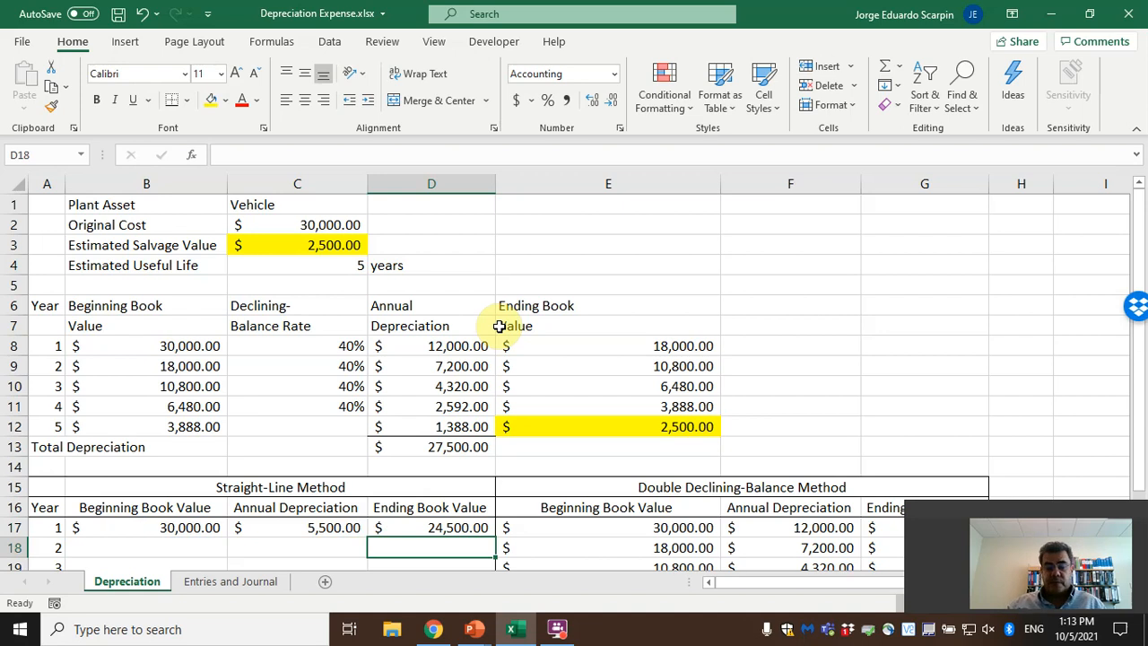
Link the year 2 straight-line beginning book value in B18 to the year 1 ending book value with =D17
key("Left")
key("Left")
type("=")
key("Up")
key("Right")
key("Right")
key("Return")
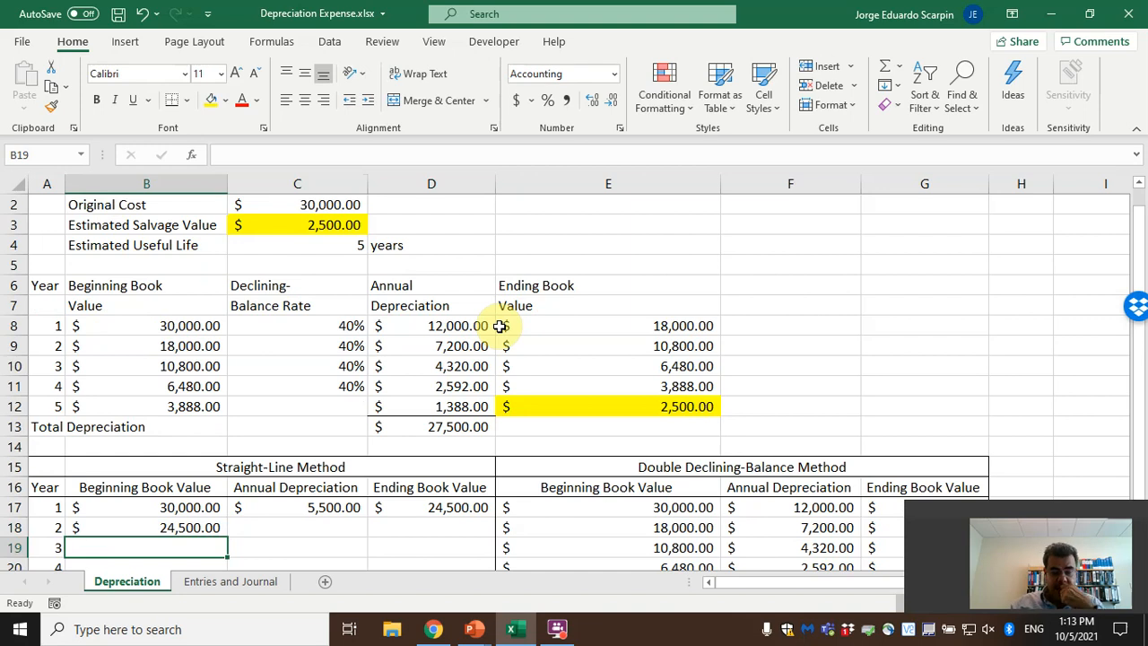
Carry the straight-line annual depreciation from year 1 into C18 for year 2 with =C17
key("Up")
key("Right")
type("=")
key("Up")
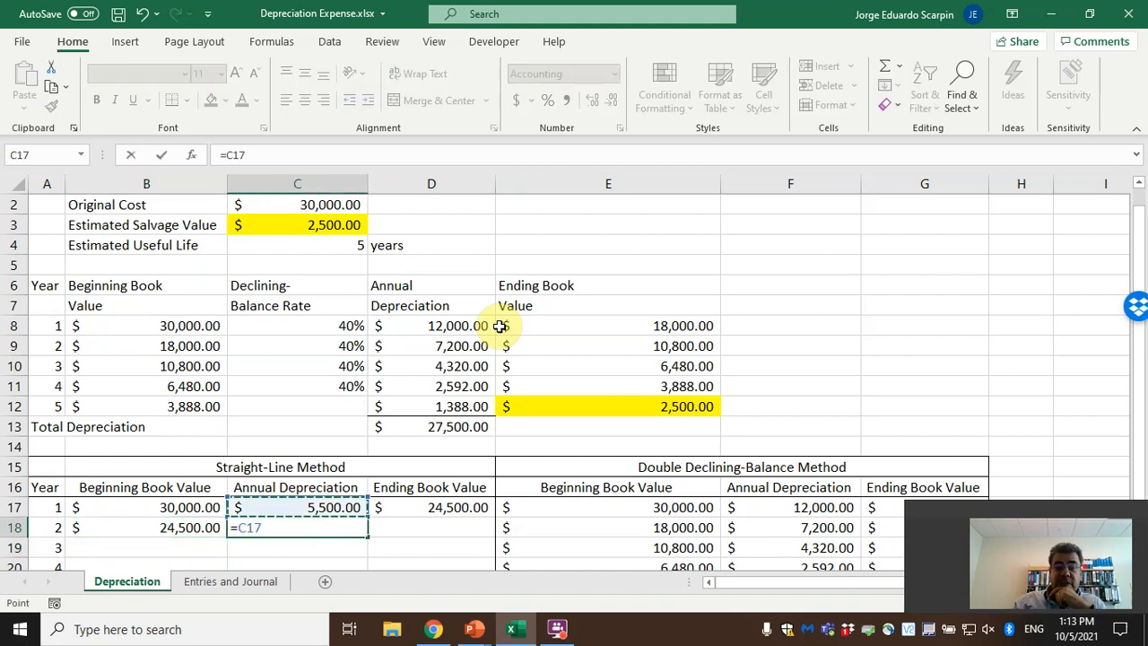
key("Return")
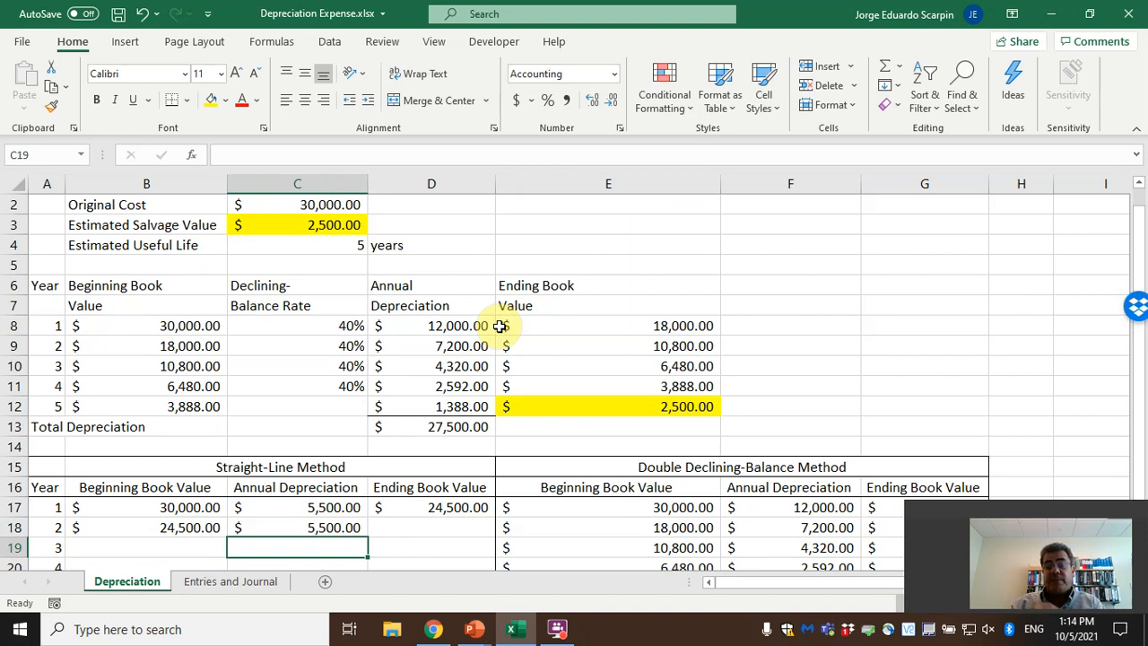
Calculate the year 2 straight-line ending book value in D18 with =+B18-C18
key("Up")
key("Right")
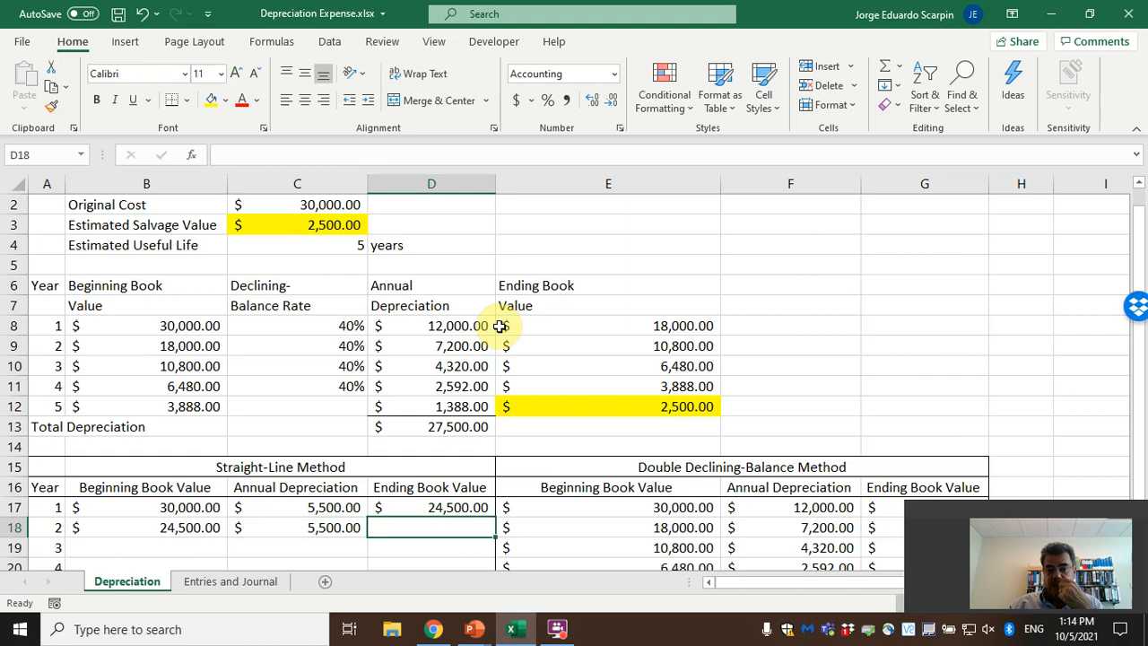
type("+")
key("Left")
key("Left")
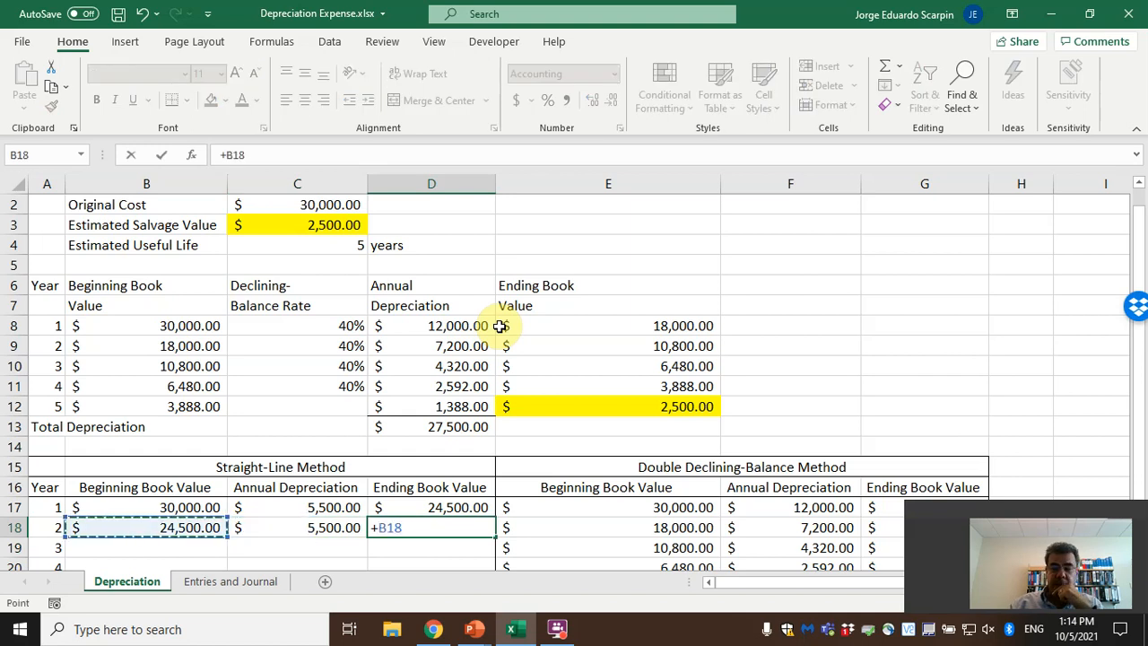
type("-")
key("Left")
key("Return")
Copy the year 2 straight-line row B18:D18 down through row 21, pasting only the formulas to fill years 3 to 5
key("Up")
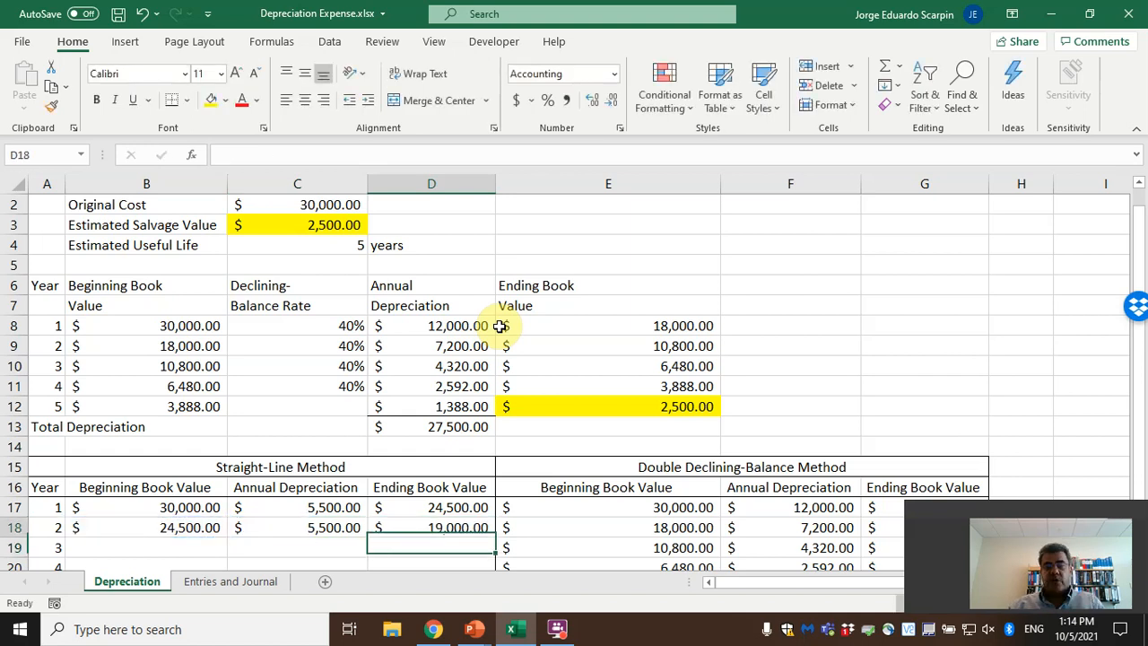
key("Left")
key("Left")
key("shift+Right")
key("shift+Right")
key("ctrl+c")
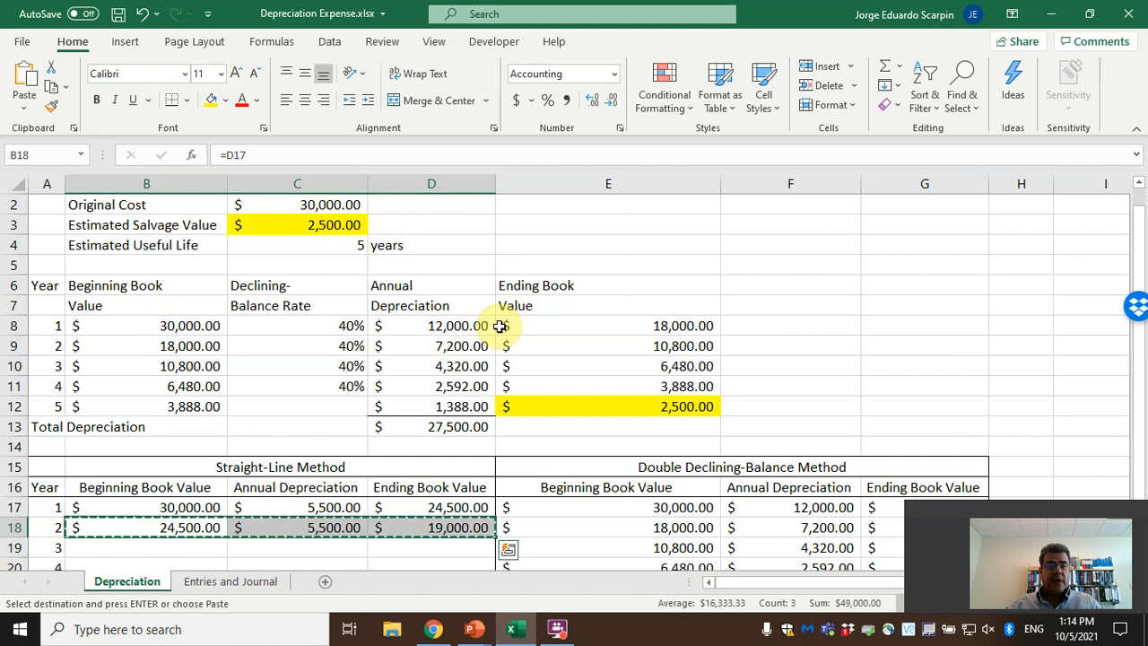
key("shift+Down")
key("shift+Down")
key("shift+Down")
key("shift+Down")
key("shift+Up")
key("shift+Right")
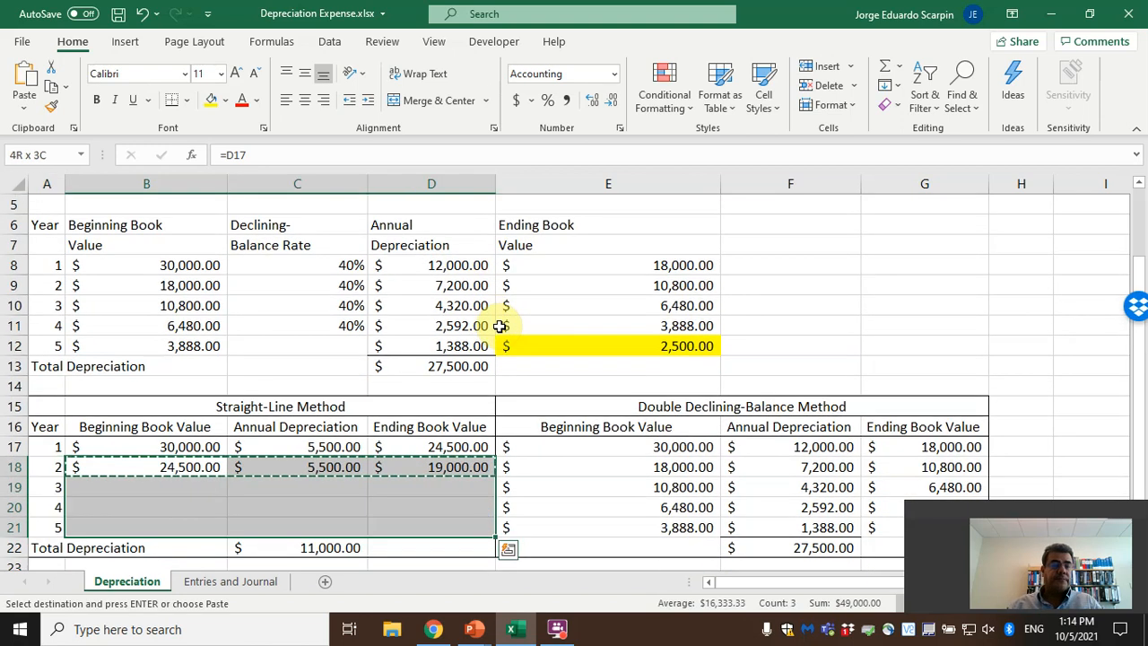
left_click(24, 101)
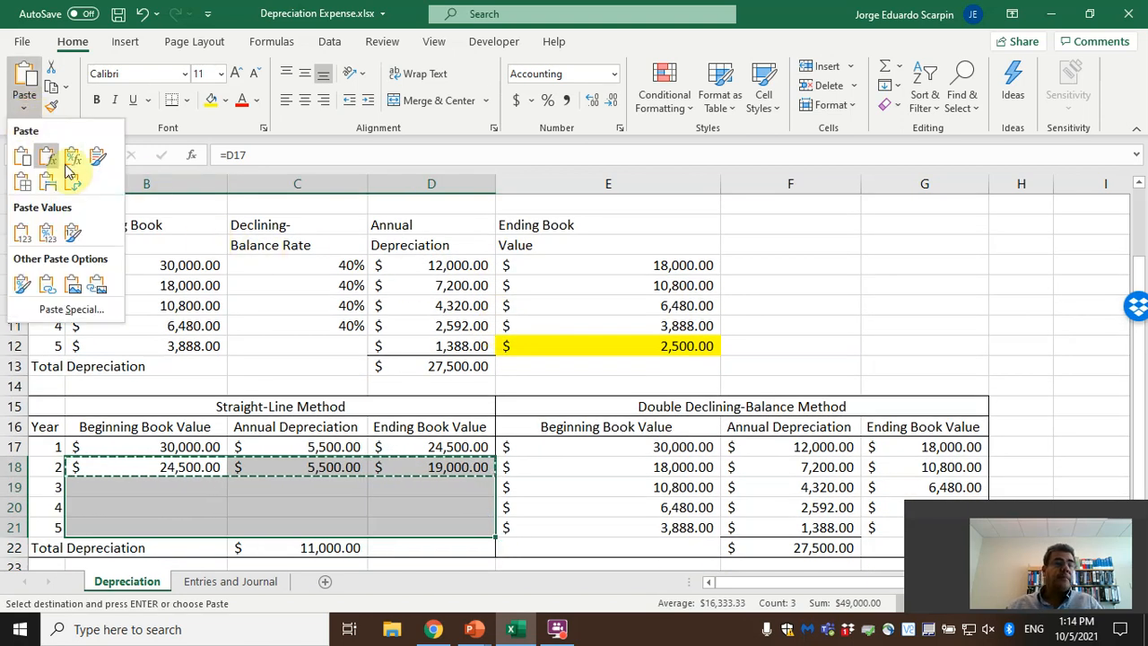
left_click(51, 154)
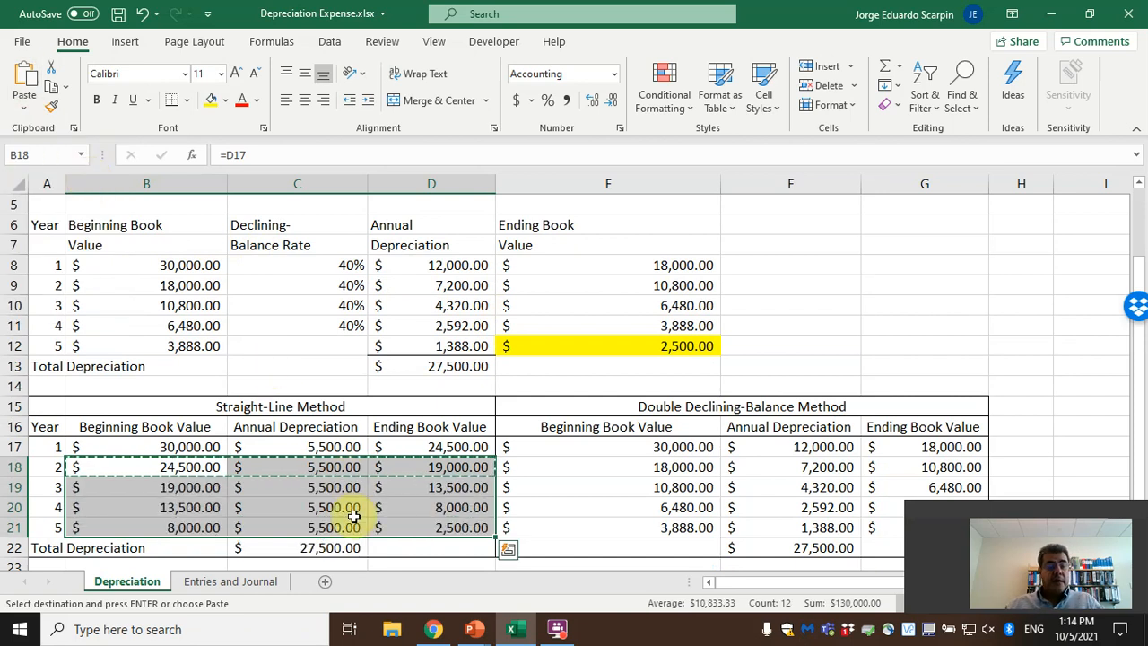
key("Escape")
Compare the total depreciation in C22 for the straight-line method with F22 for the double declining-balance method
left_click(331, 547)
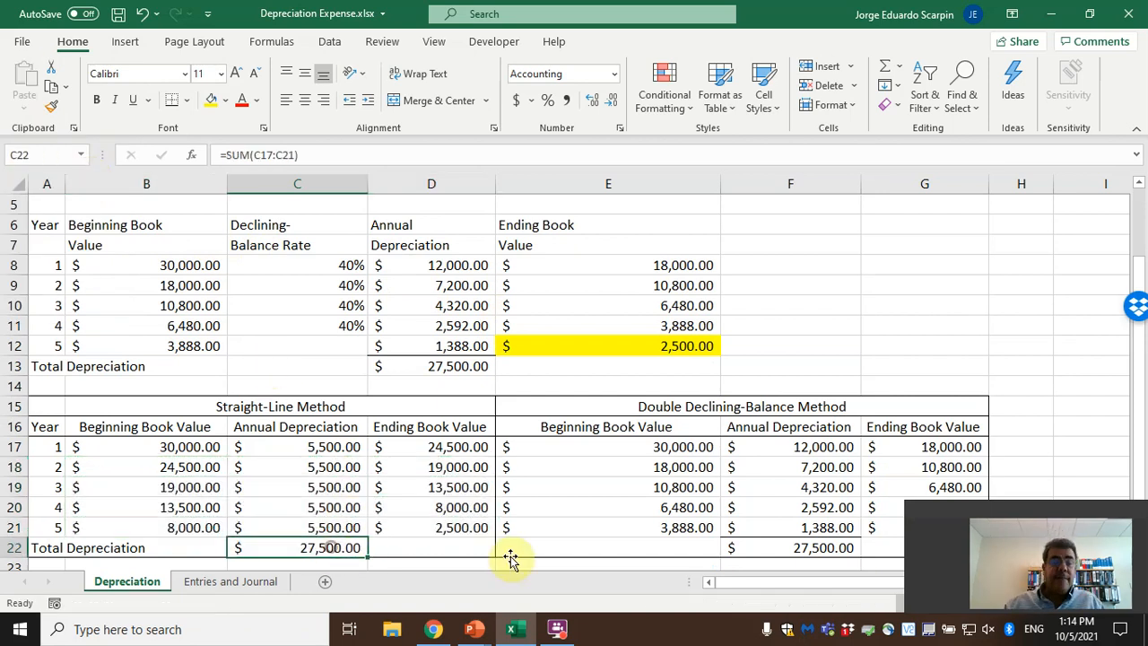
left_click(846, 547)
left_click(312, 551)
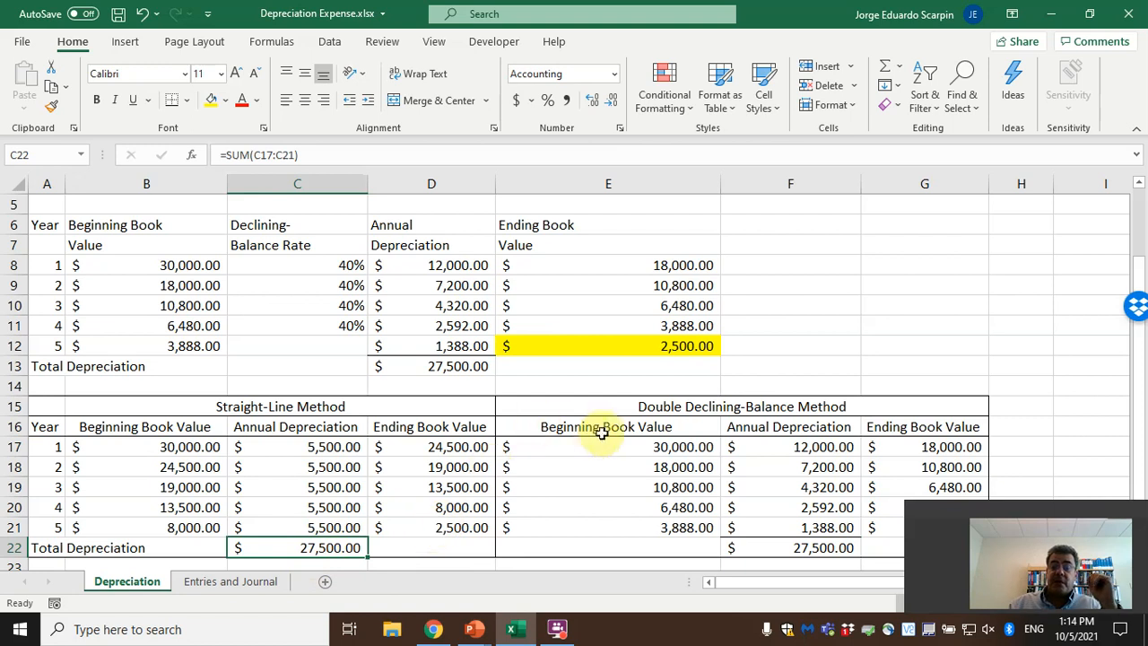
Highlight the year 5 ending book values of both methods, D21 and G21, with yellow fill
scroll(505, 384, "up", 2)
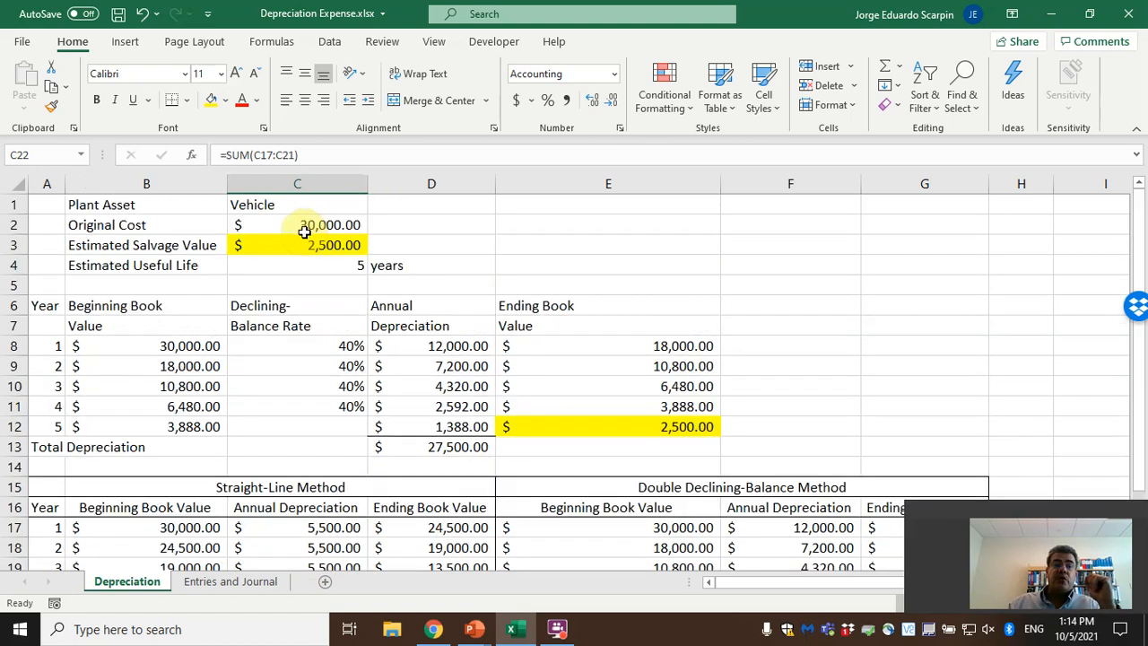
scroll(348, 359, "down", 2)
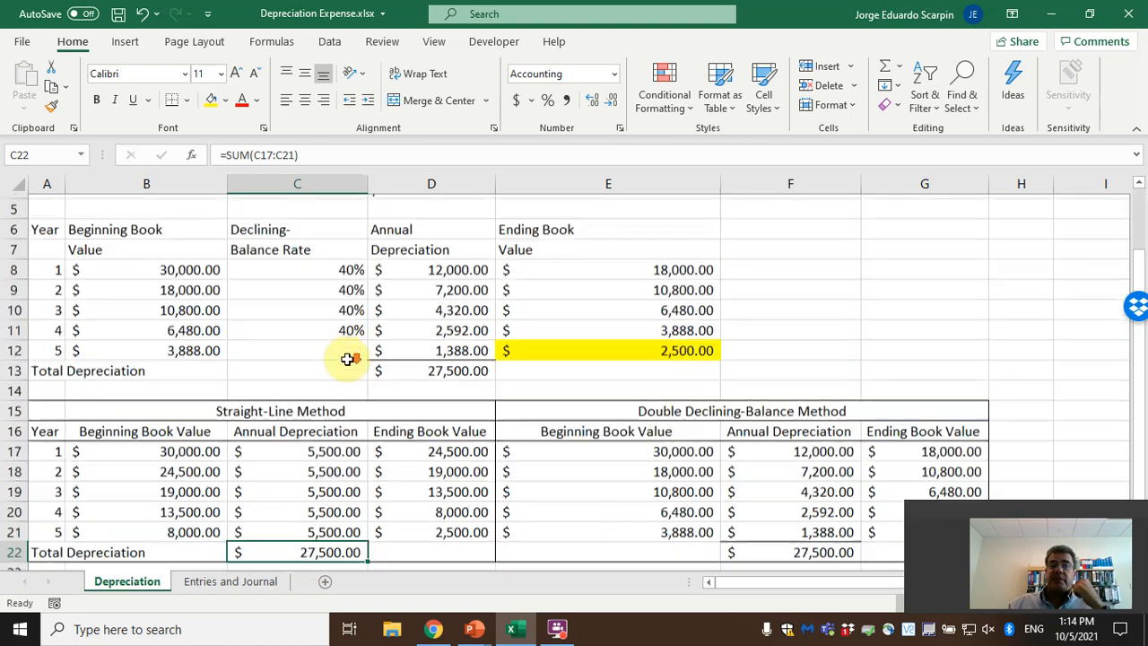
scroll(449, 467, "down", 1)
left_click(448, 487)
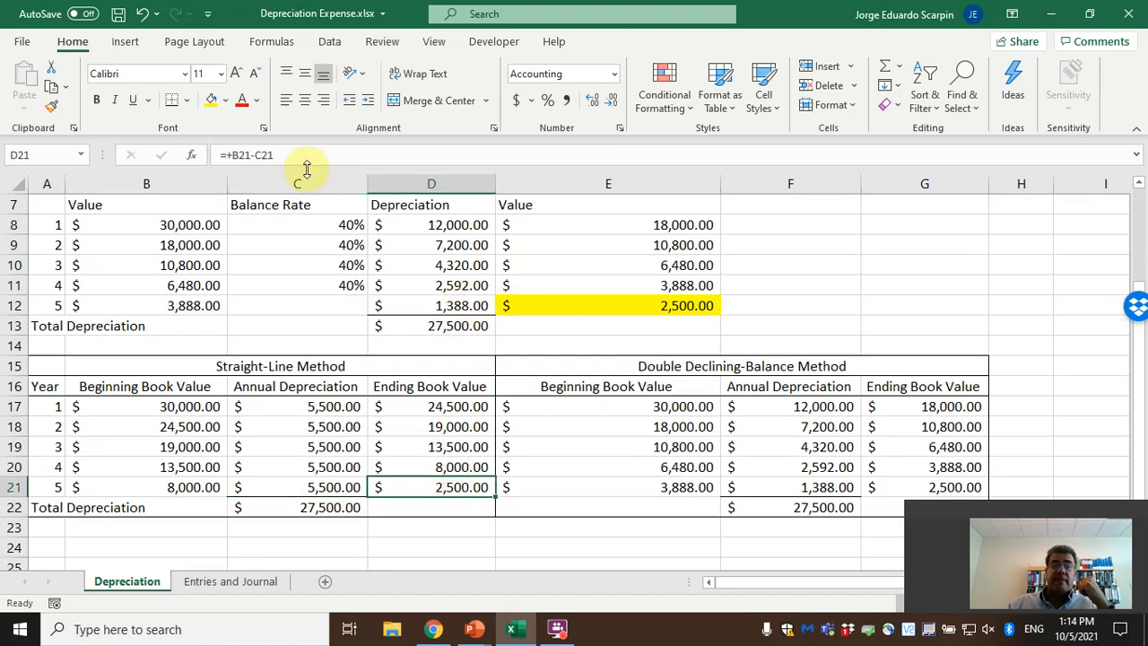
left_click(211, 100)
left_click(891, 485)
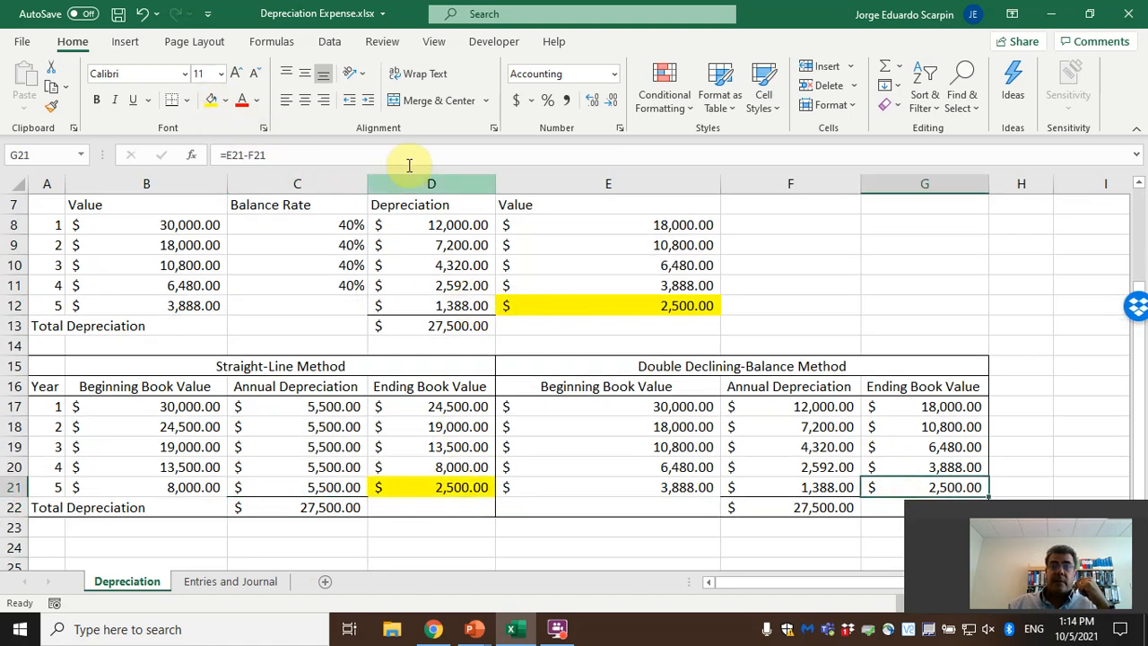
left_click(211, 100)
Compare the annual depreciation of the straight-line and double declining-balance methods year by year in C17:C21 and F17:F21
scroll(394, 296, "up", 2)
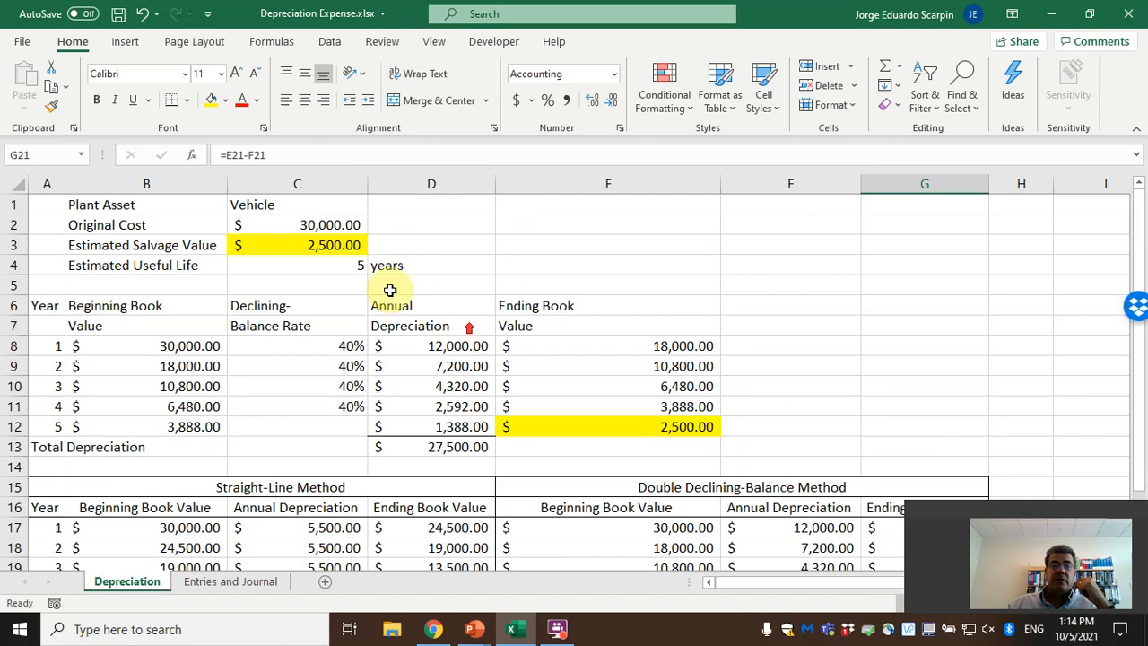
scroll(386, 287, "down", 2)
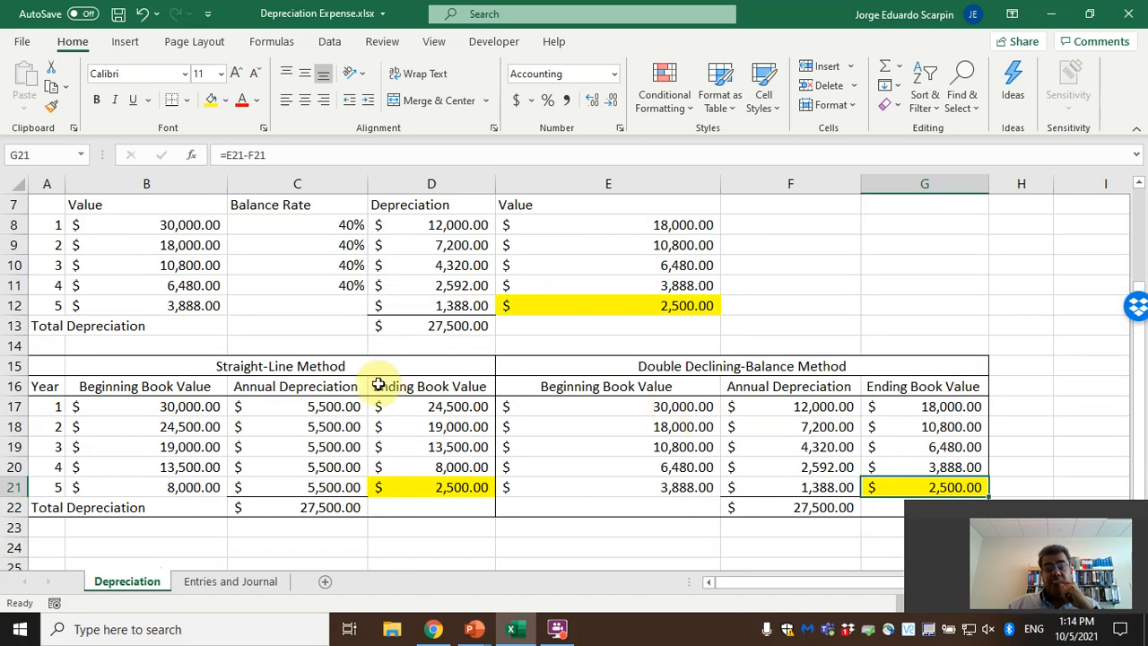
left_click(332, 407)
left_click(812, 408)
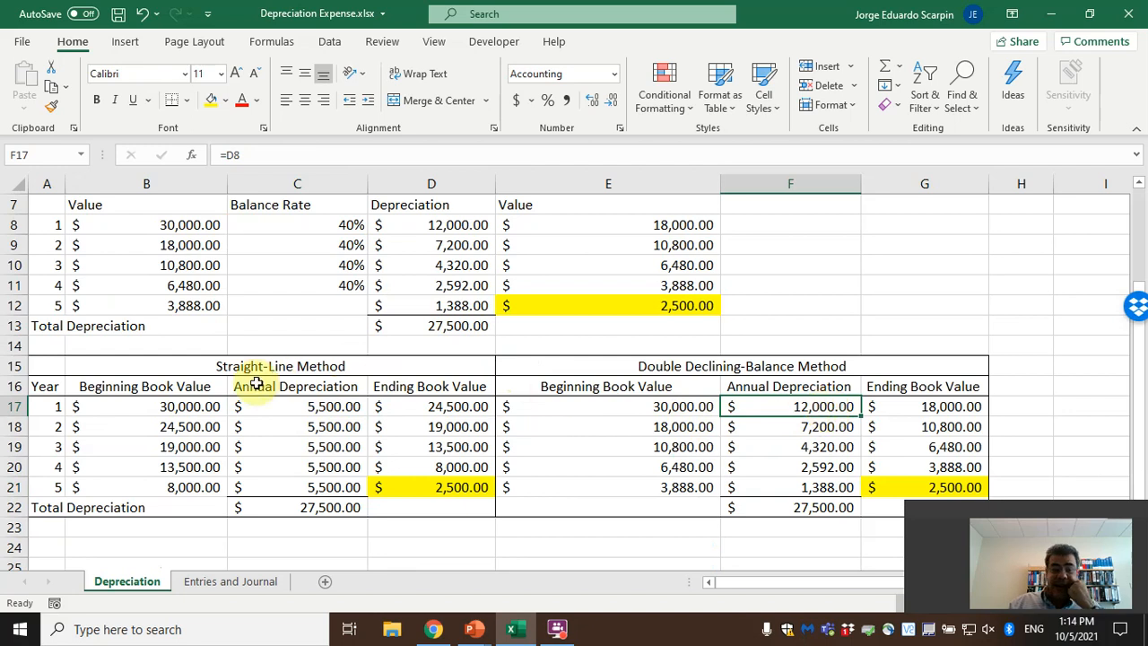
left_click(306, 406)
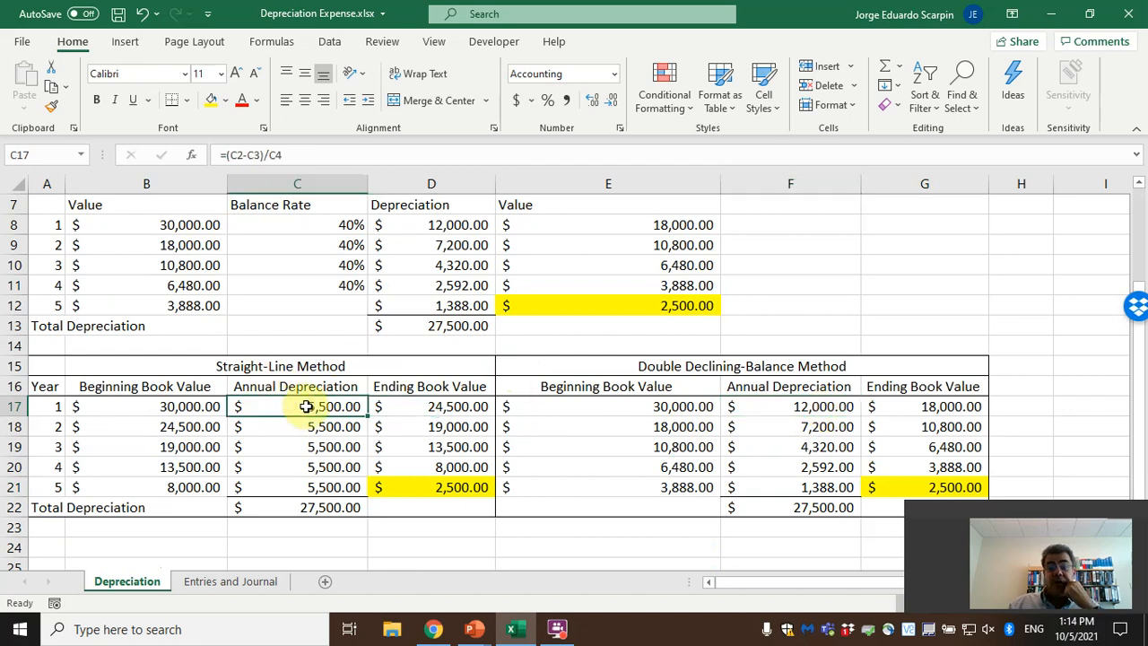
left_click(298, 427)
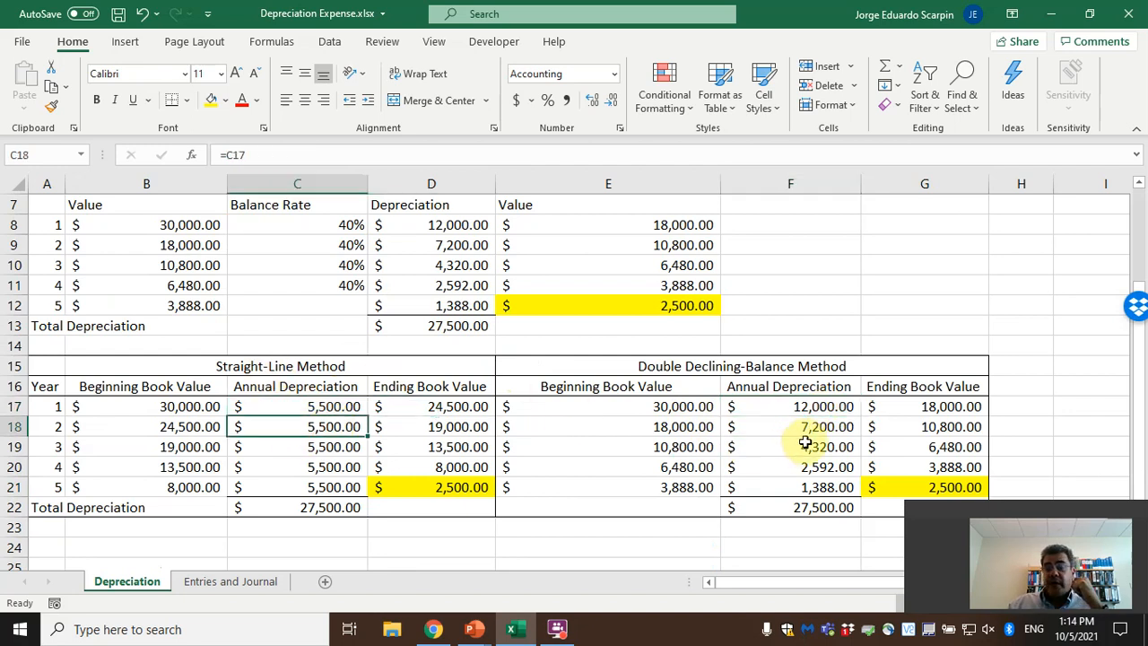
left_click(731, 427)
left_click(314, 427)
left_click(793, 427)
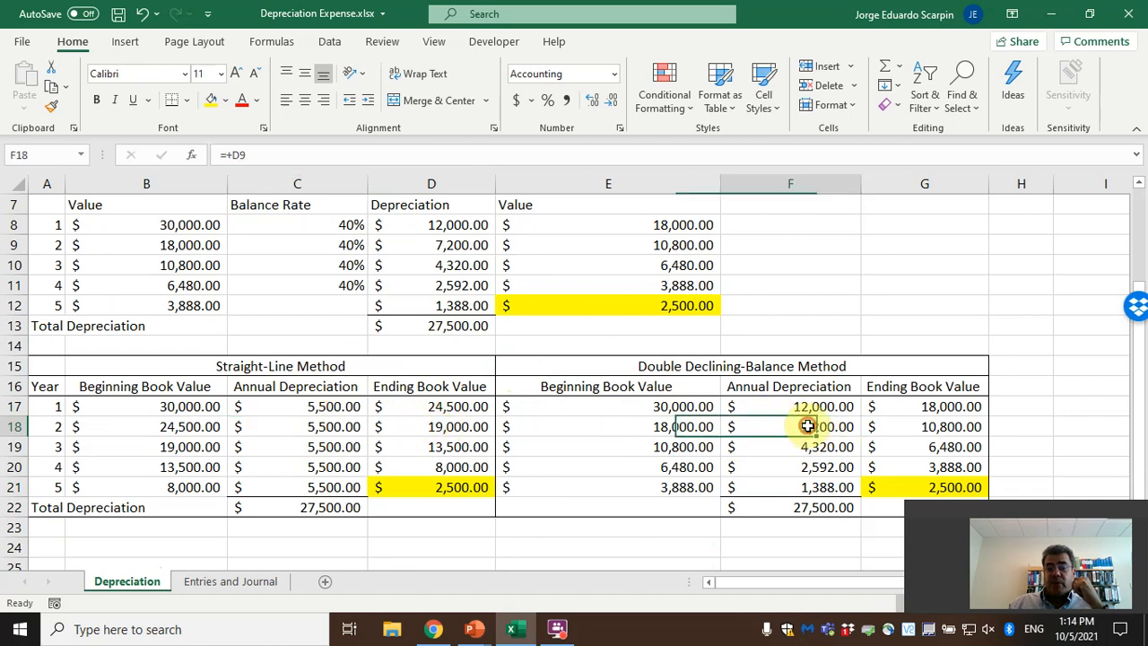
left_click(326, 446)
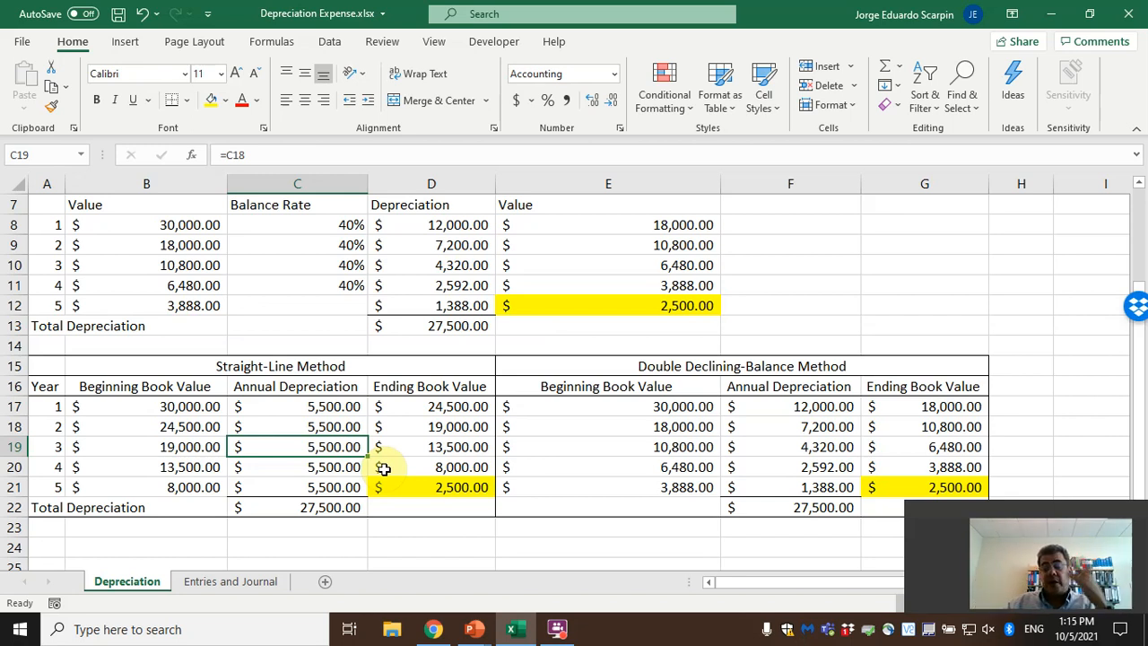
left_click(300, 503)
left_click(313, 485)
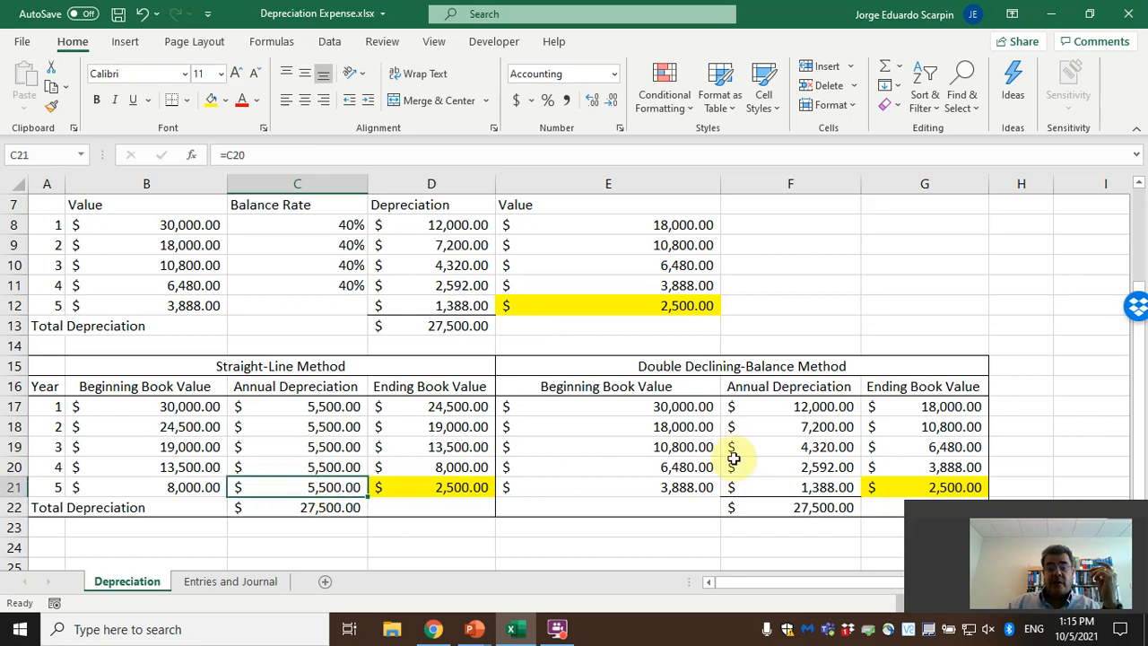
left_click(823, 486)
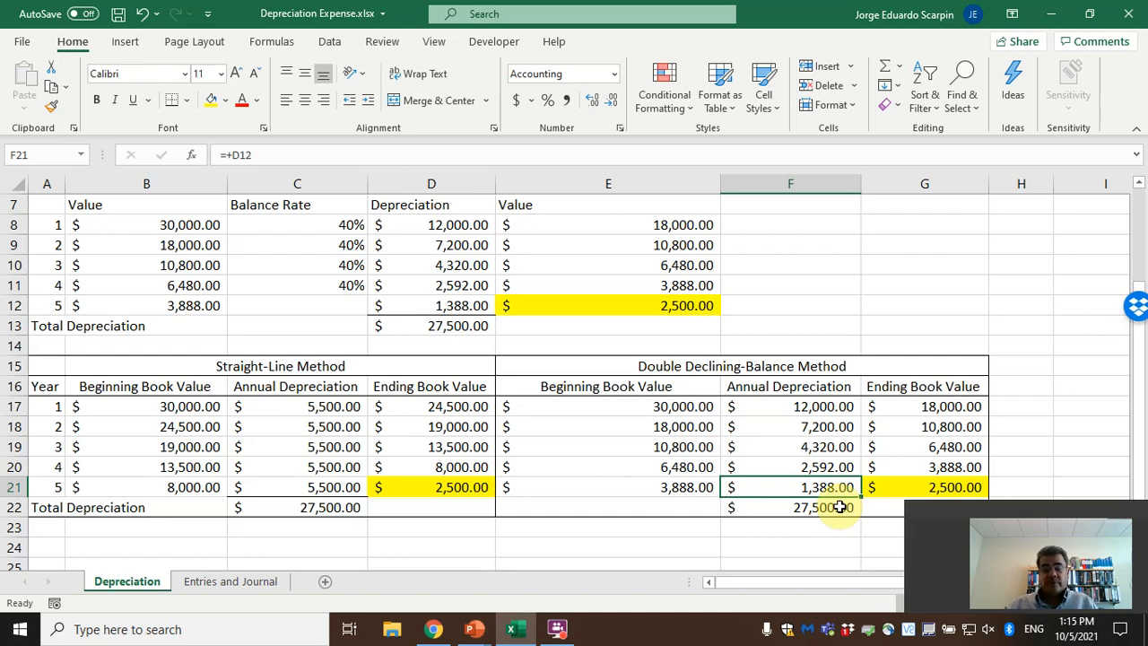
Switch to the PowerPoint slide show and advance to the slide "Preparing Plant Asset Records"
scroll(748, 451, "up", 2)
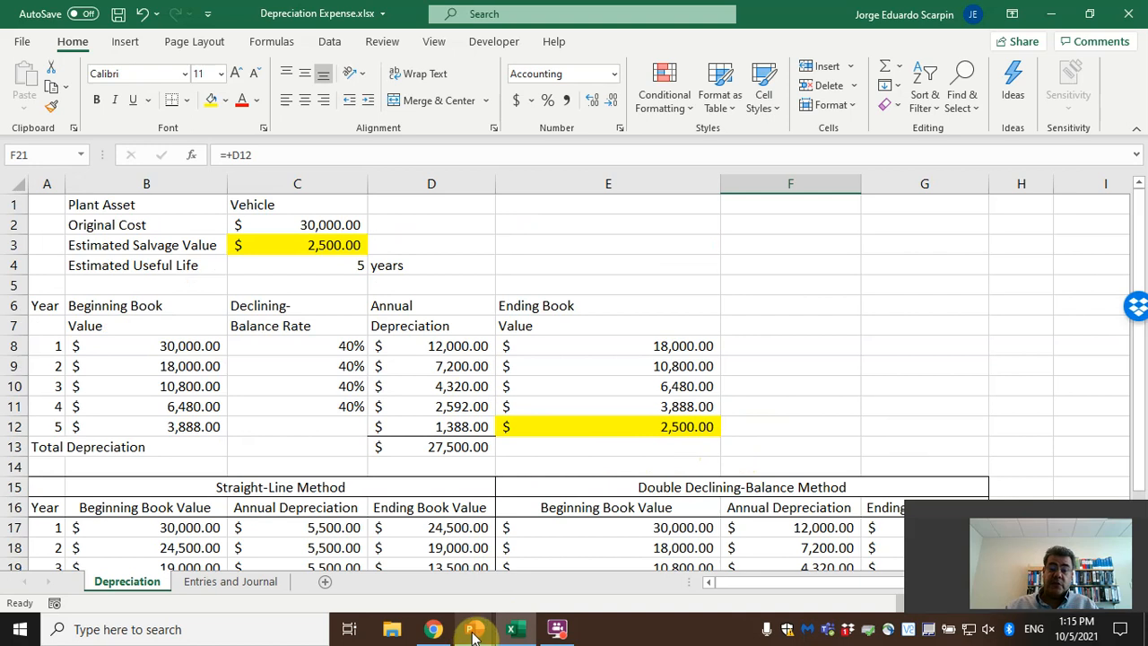
mouse_move(474, 634)
left_click(527, 567)
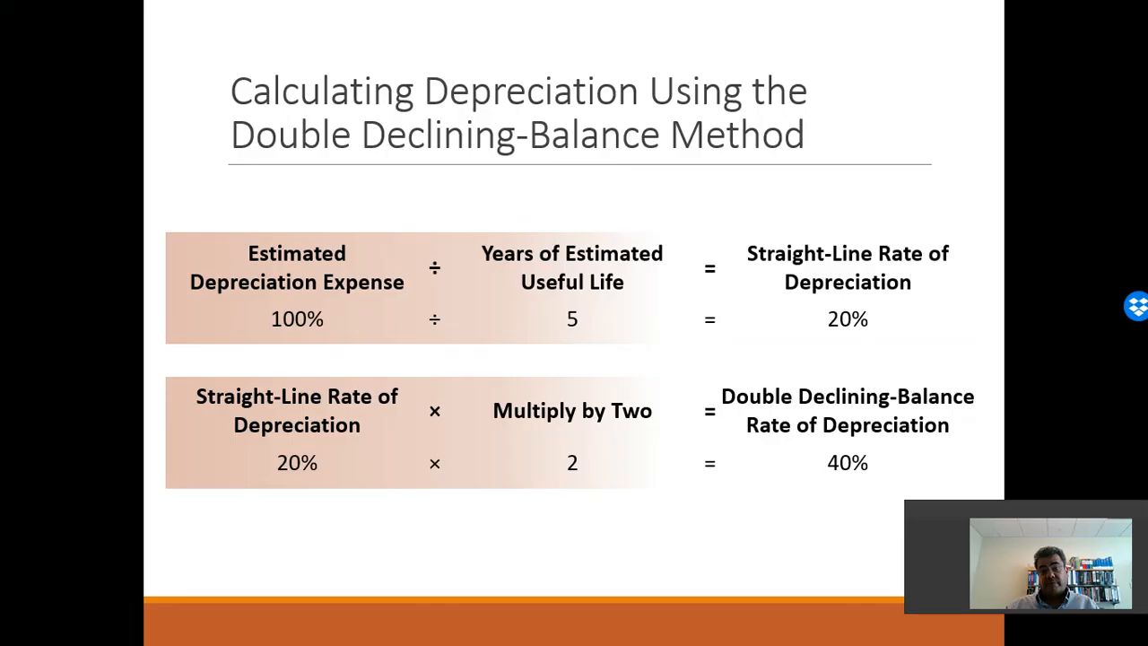
key("Right")
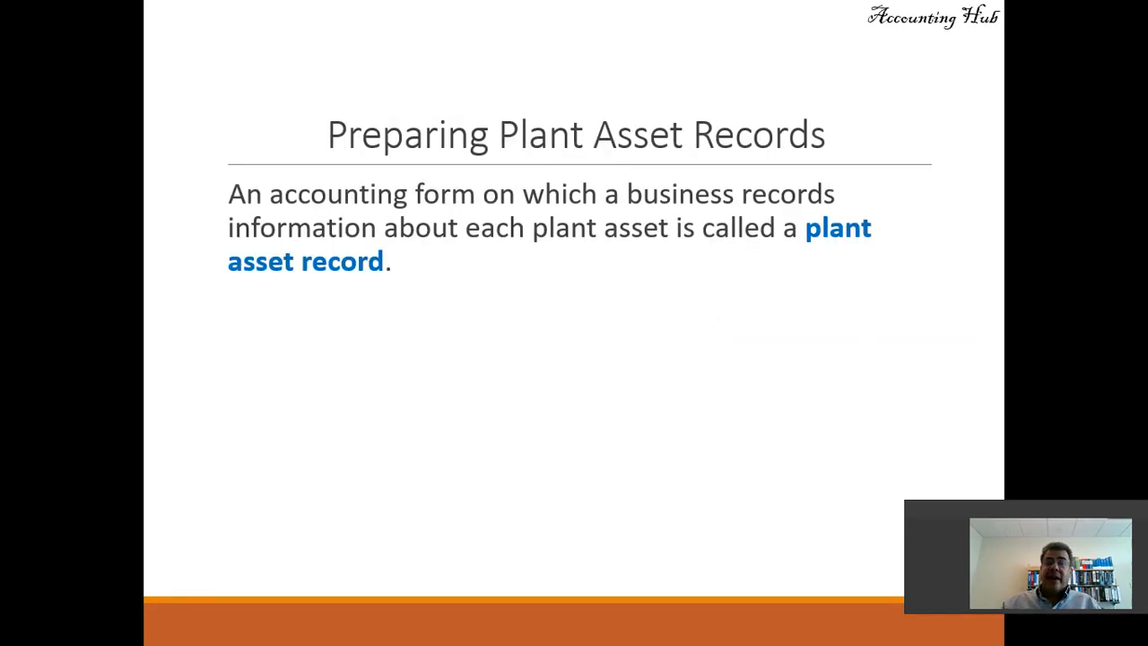